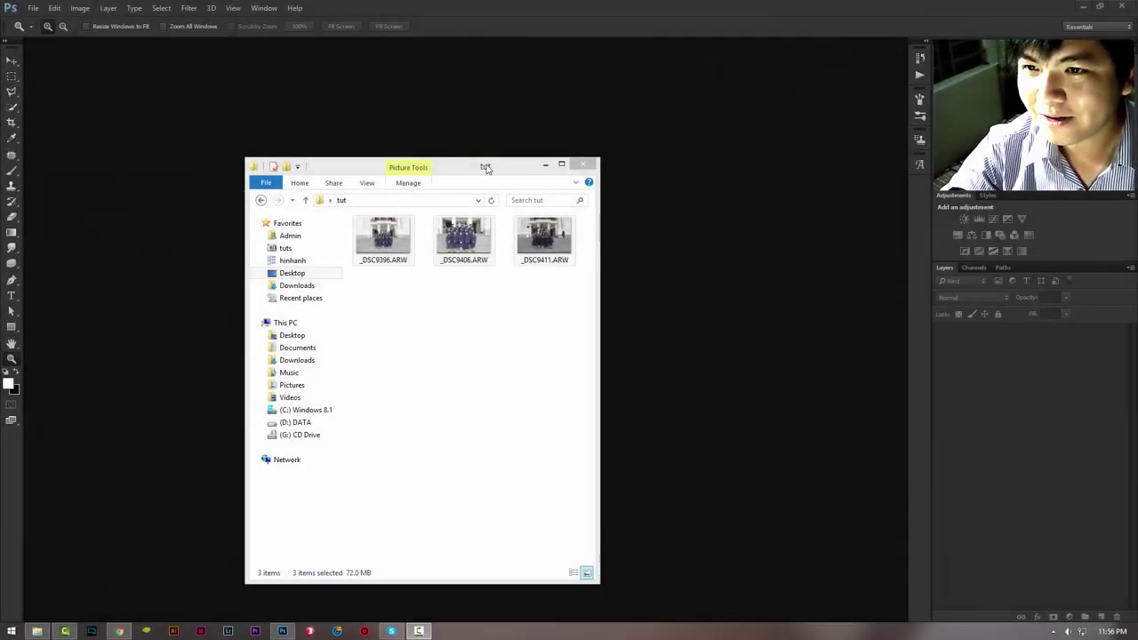
Drag _DSC9396.ARW from the tut folder into Photoshop, which fails to open it
drag(482, 167, 776, 157)
click(746, 321)
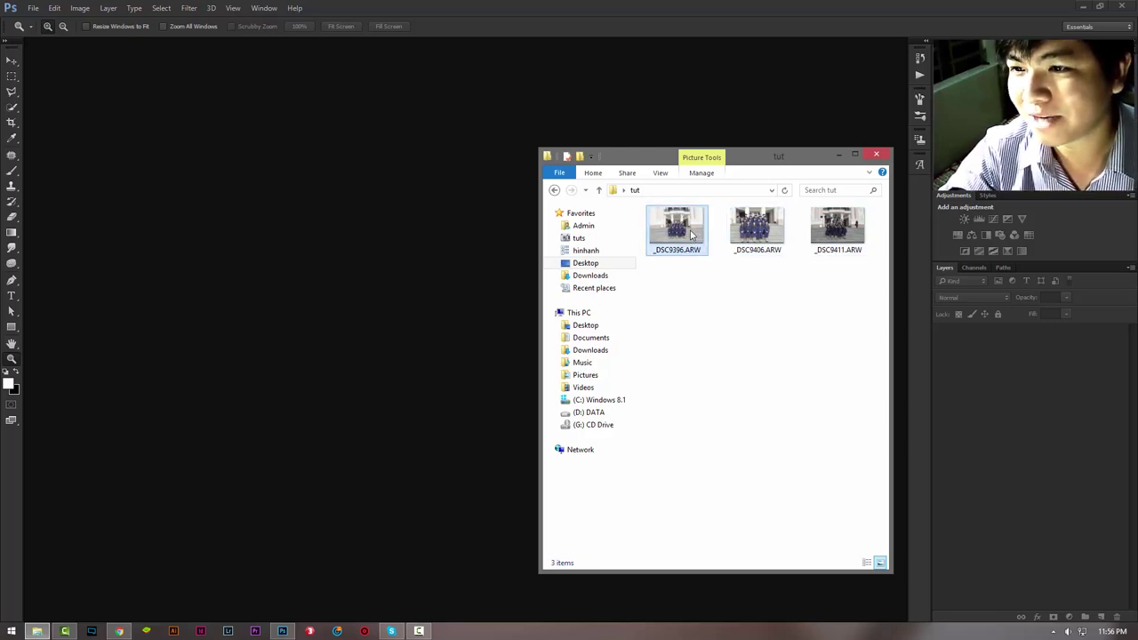
drag(702, 235, 424, 256)
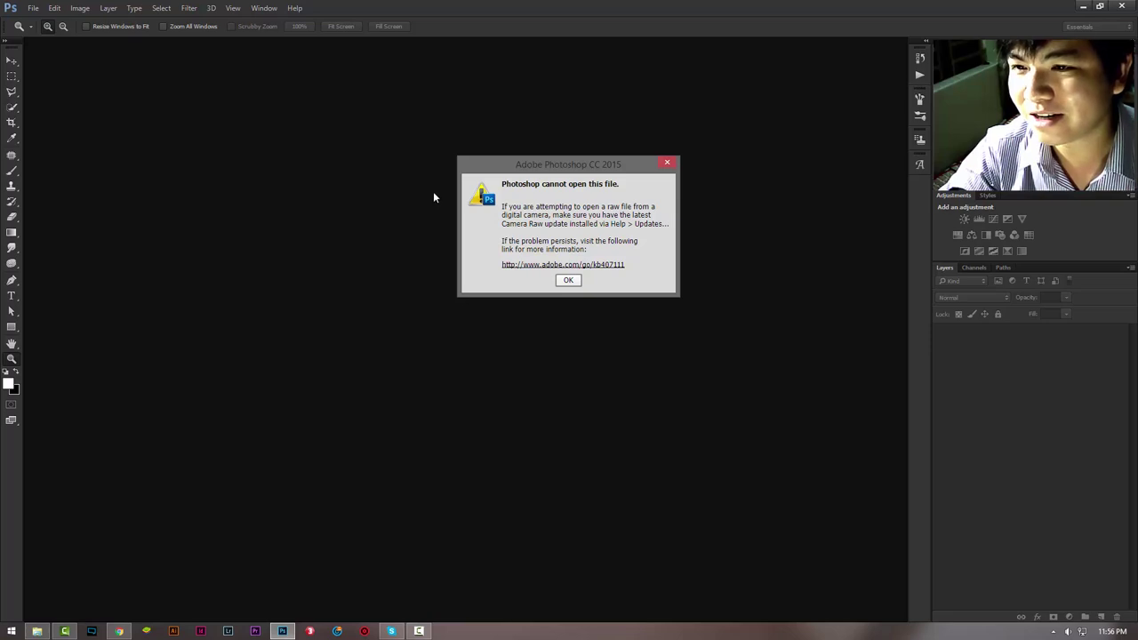
Dismiss Photoshop's cannot-open-file error and switch to Chrome's 'DNG converter' Google results
drag(585, 167, 515, 202)
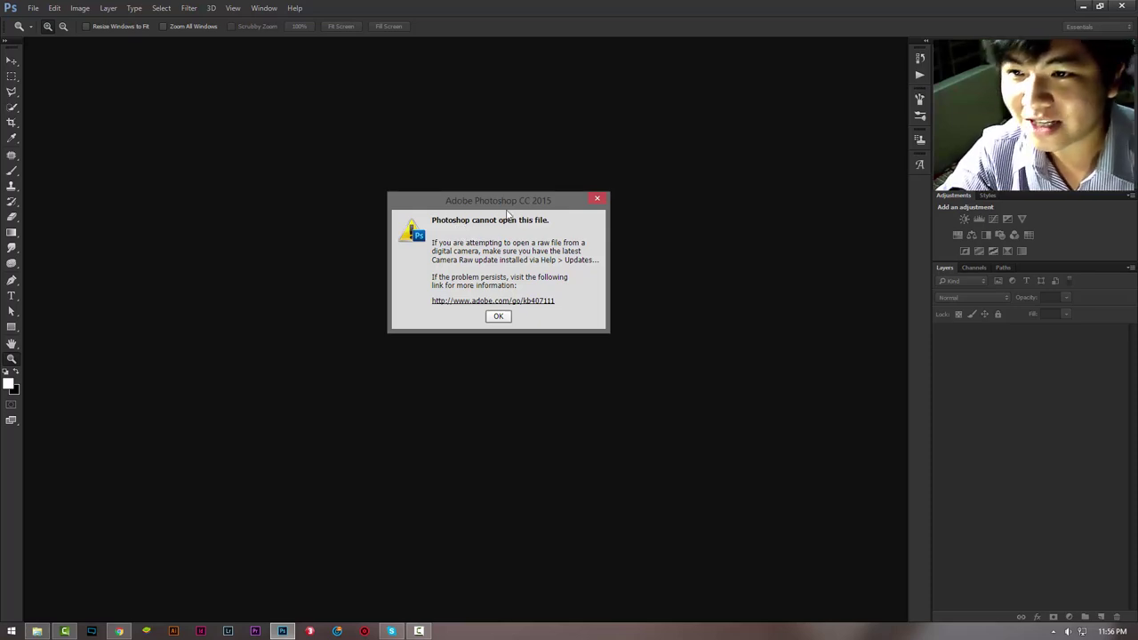
drag(511, 209, 537, 216)
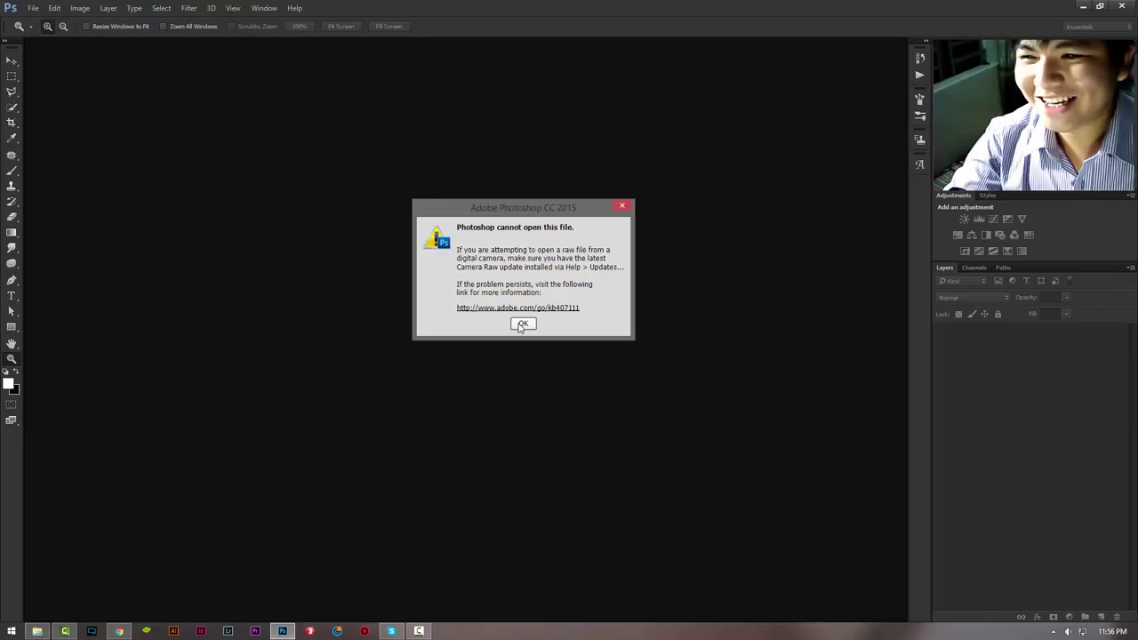
key(Return)
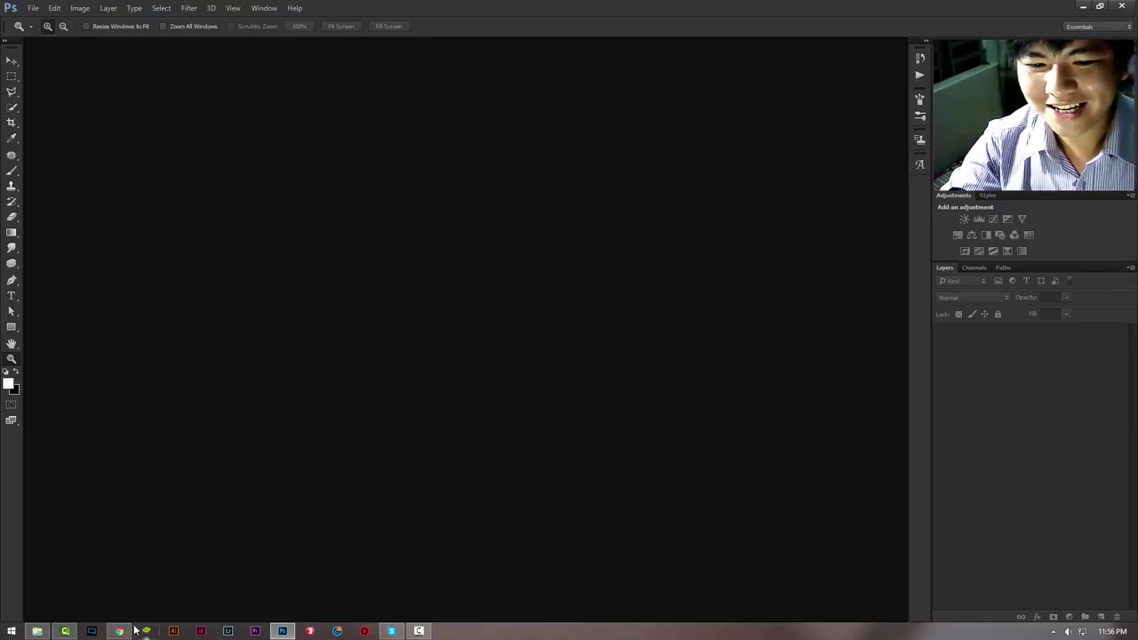
click(124, 630)
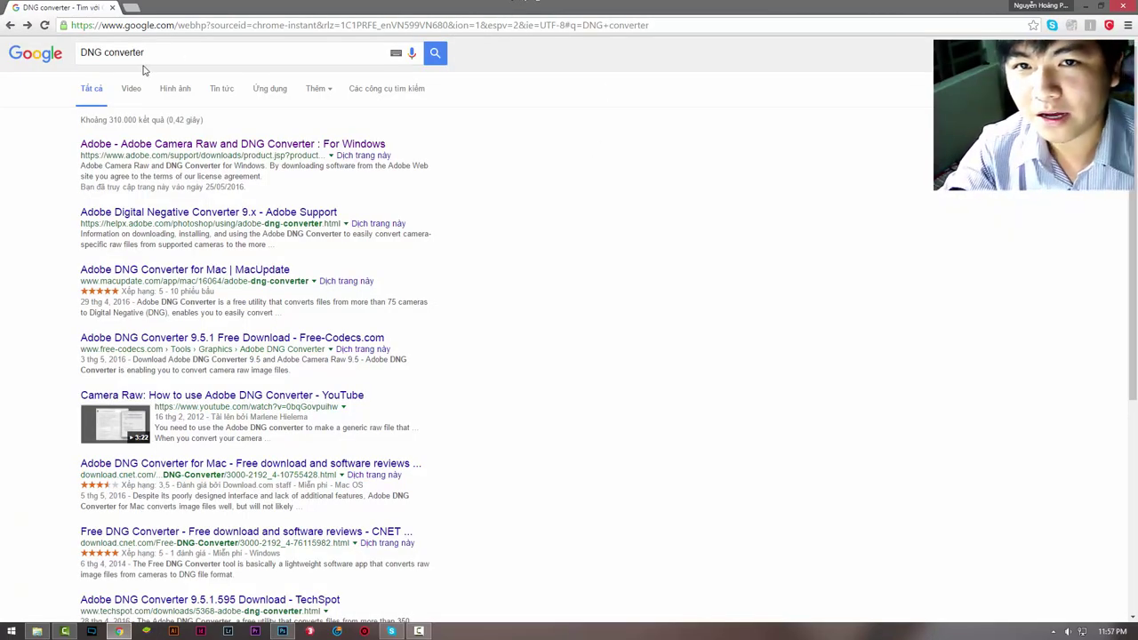
Open the 'Adobe Camera Raw and DNG Converter : For Windows' search result
drag(159, 49, 81, 51)
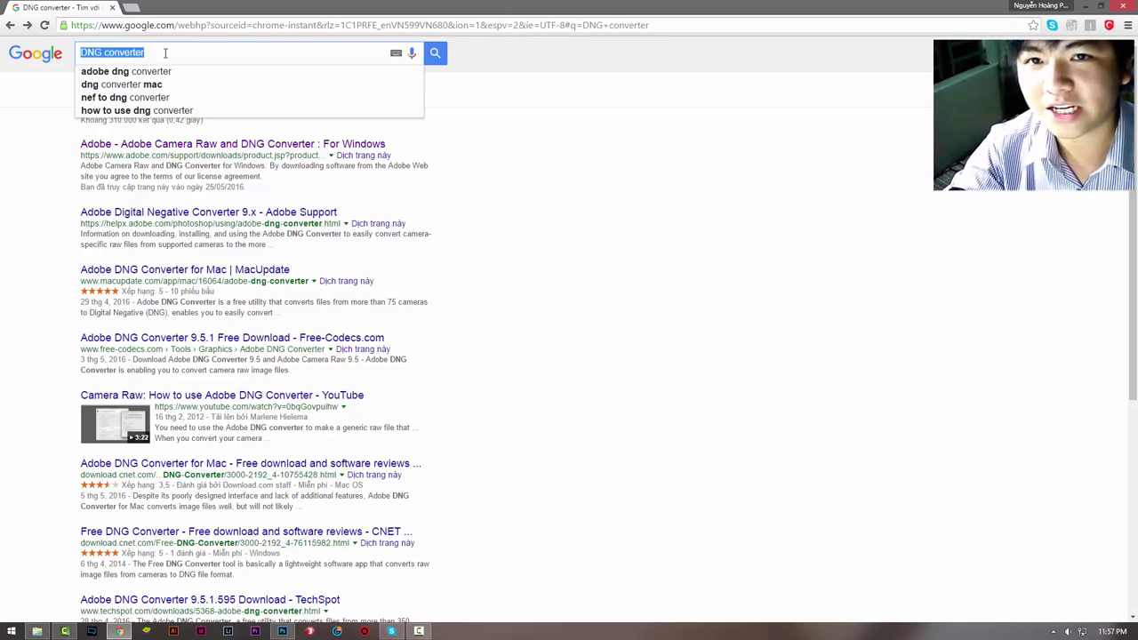
click(163, 53)
drag(148, 52, 104, 52)
click(149, 52)
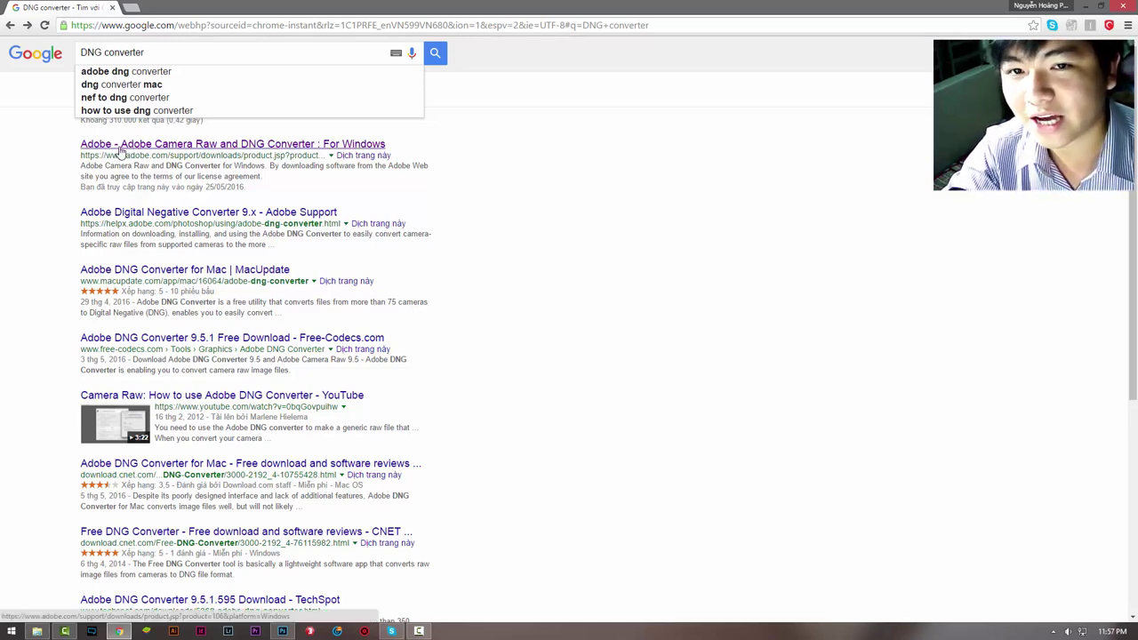
click(158, 153)
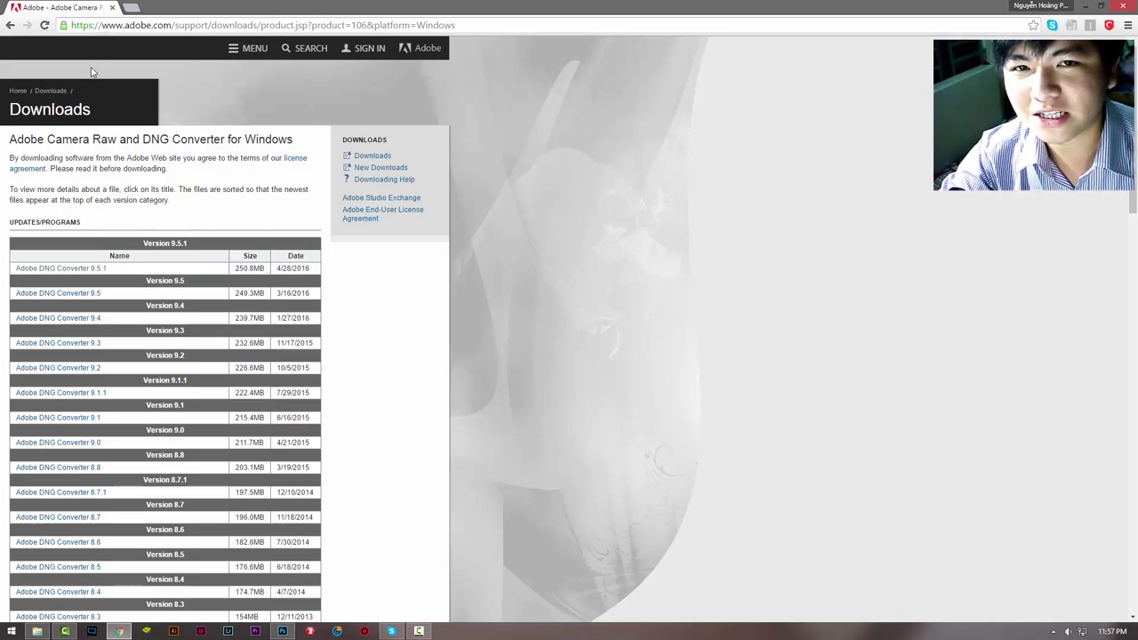
click(10, 25)
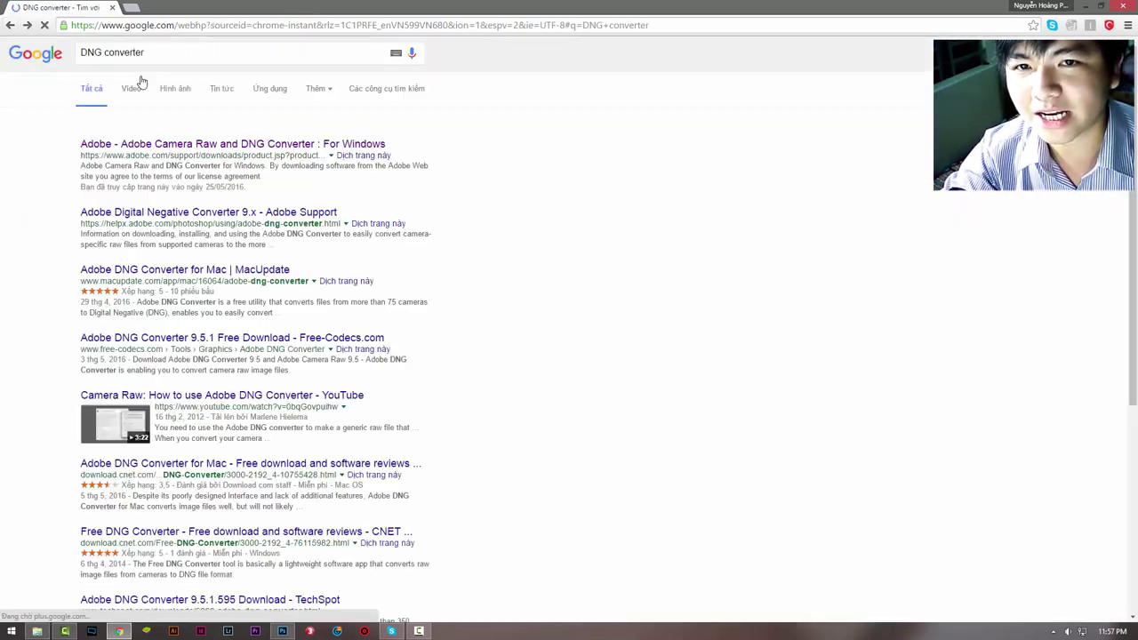
drag(162, 56, 85, 53)
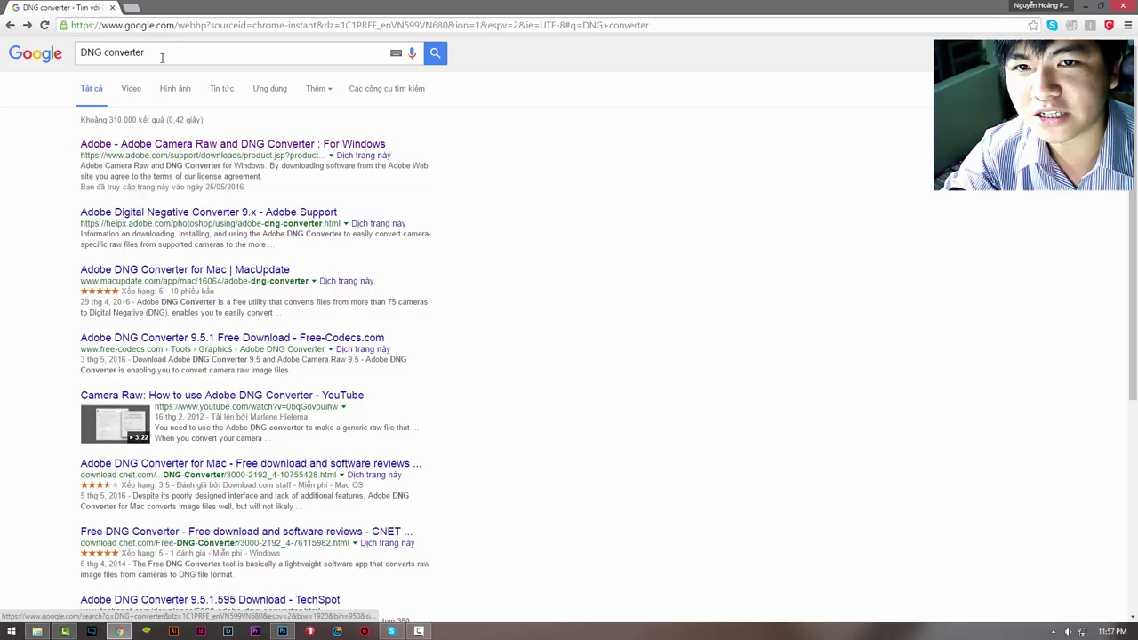
click(251, 51)
click(111, 73)
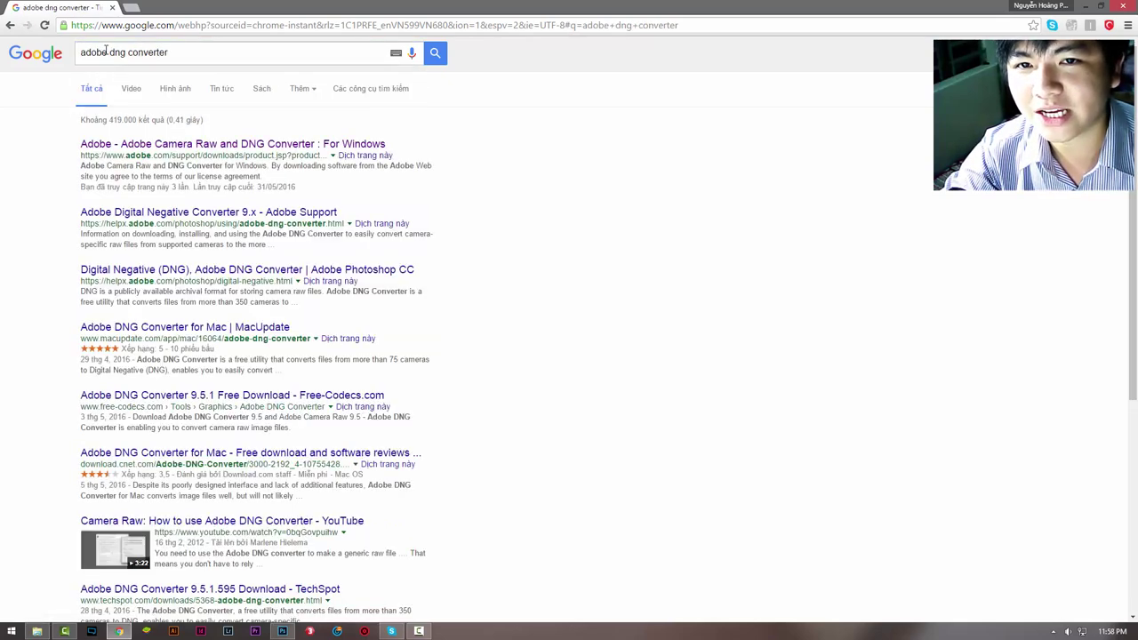
click(157, 151)
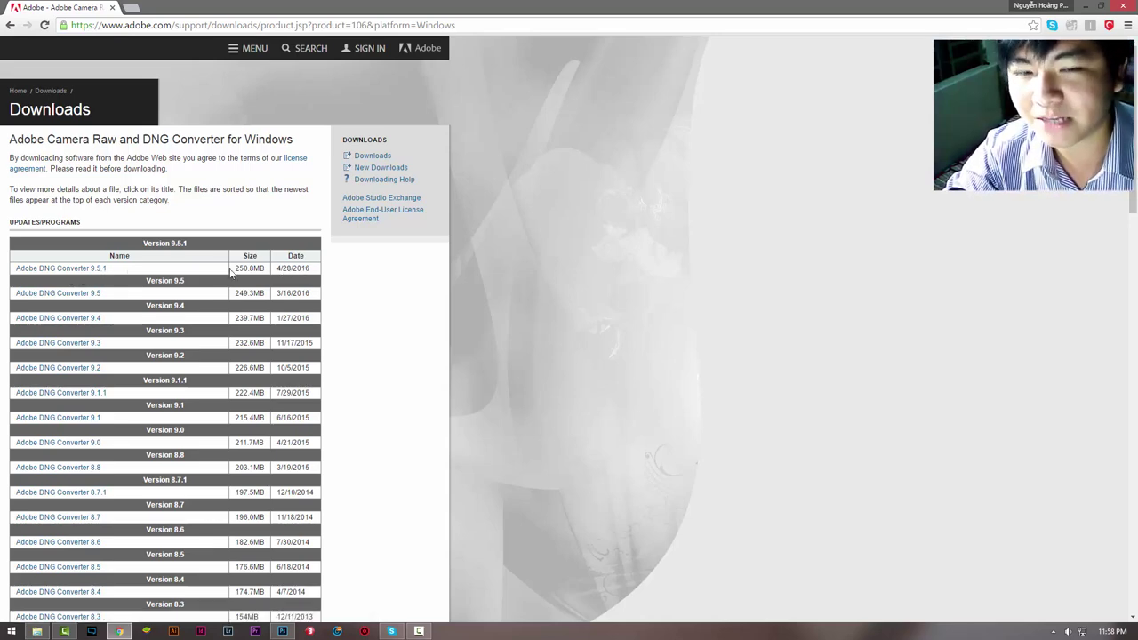
Open the Adobe DNG Converter 9.5.1 details and proceed to its download page
click(142, 268)
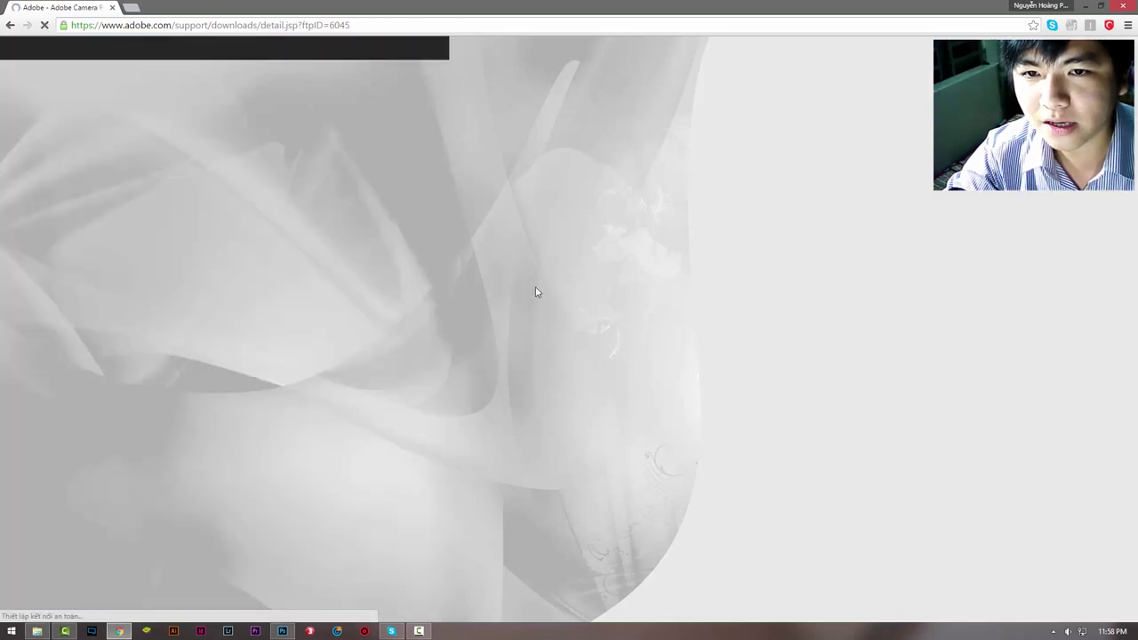
scroll(287, 317, down, 1)
scroll(147, 304, up, 1)
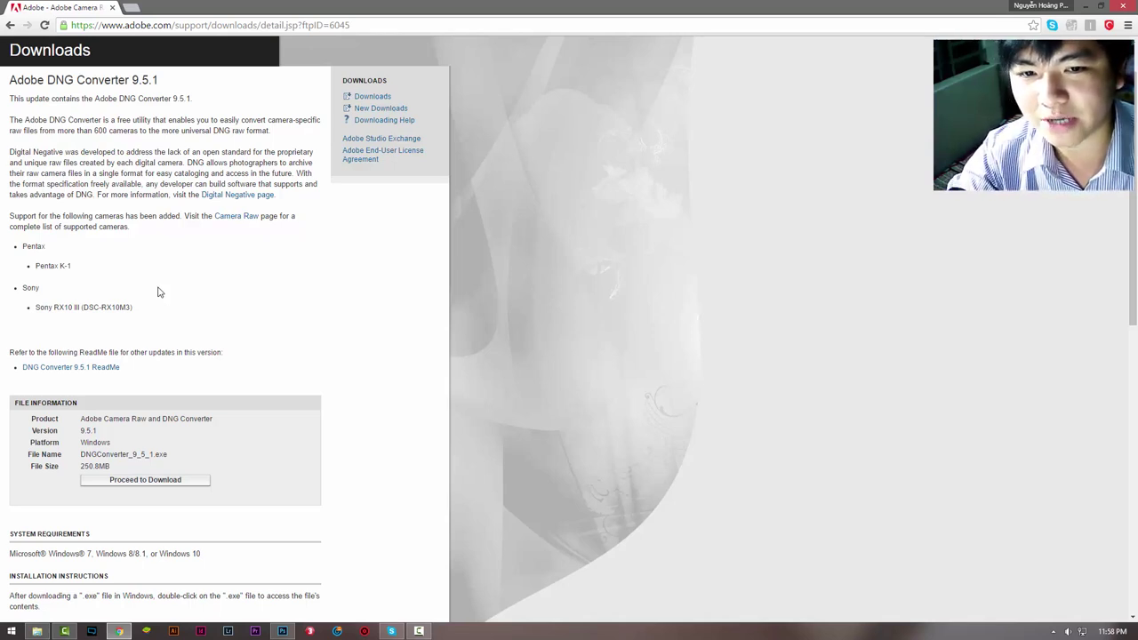
scroll(317, 305, down, 1)
scroll(343, 315, up, 1)
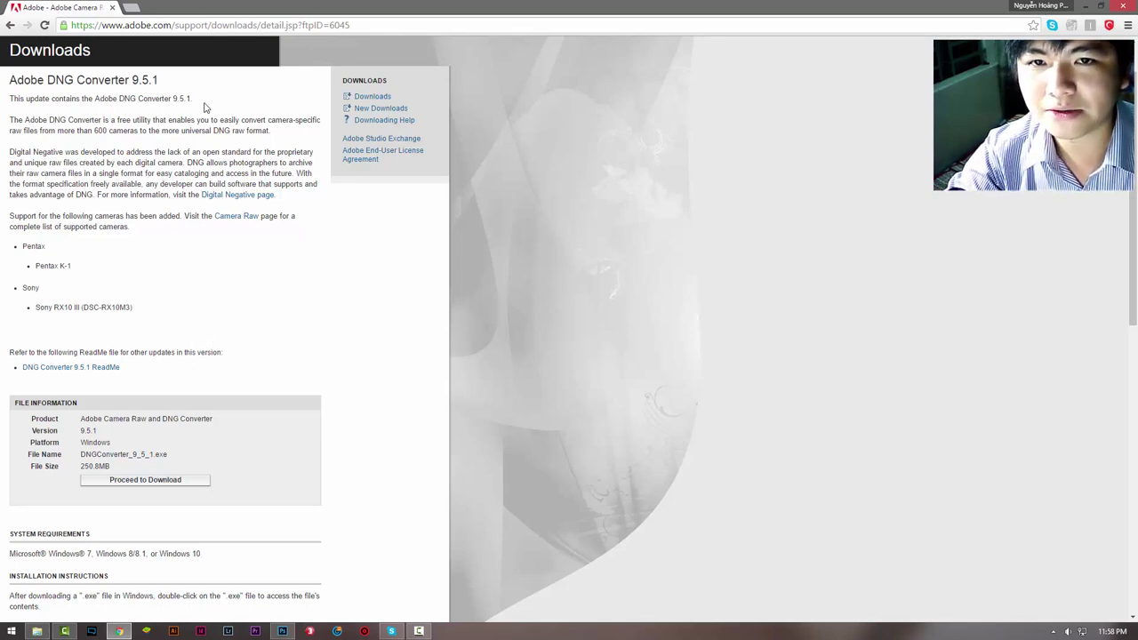
scroll(423, 282, down, 2)
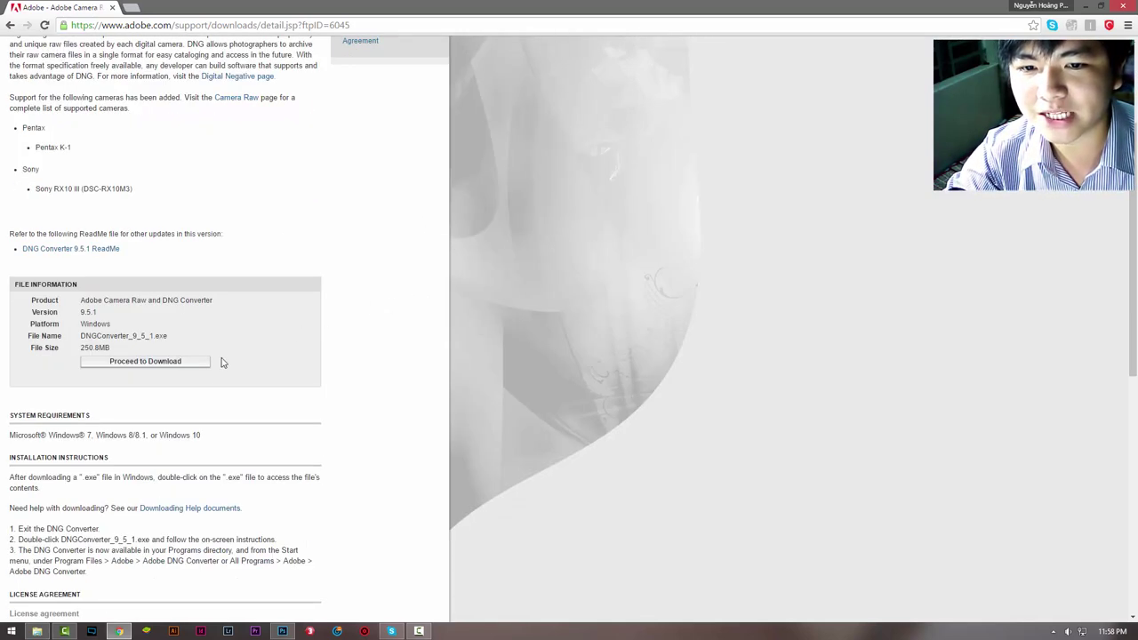
click(139, 362)
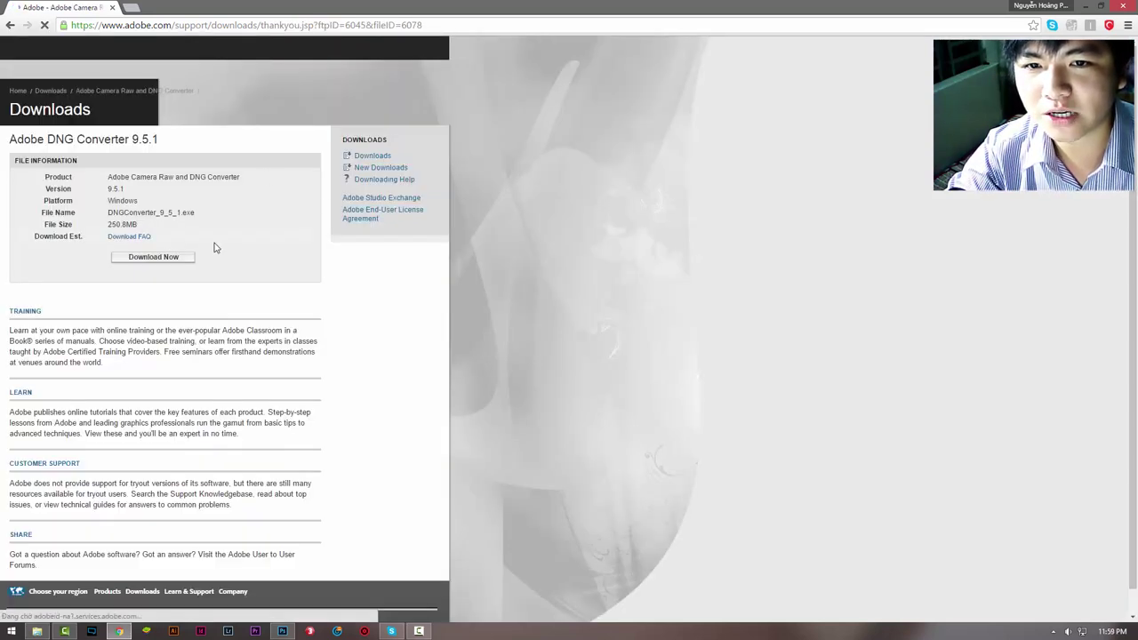
Download DNGConverter_9_5_1.exe and show it in Chrome's downloads list
click(10, 25)
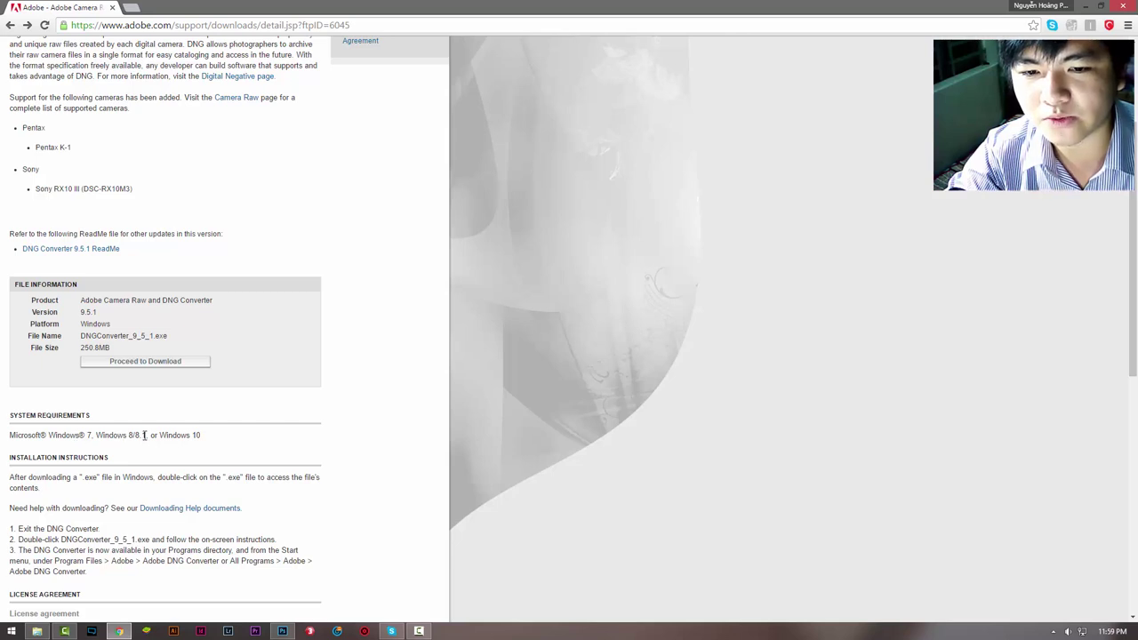
click(162, 364)
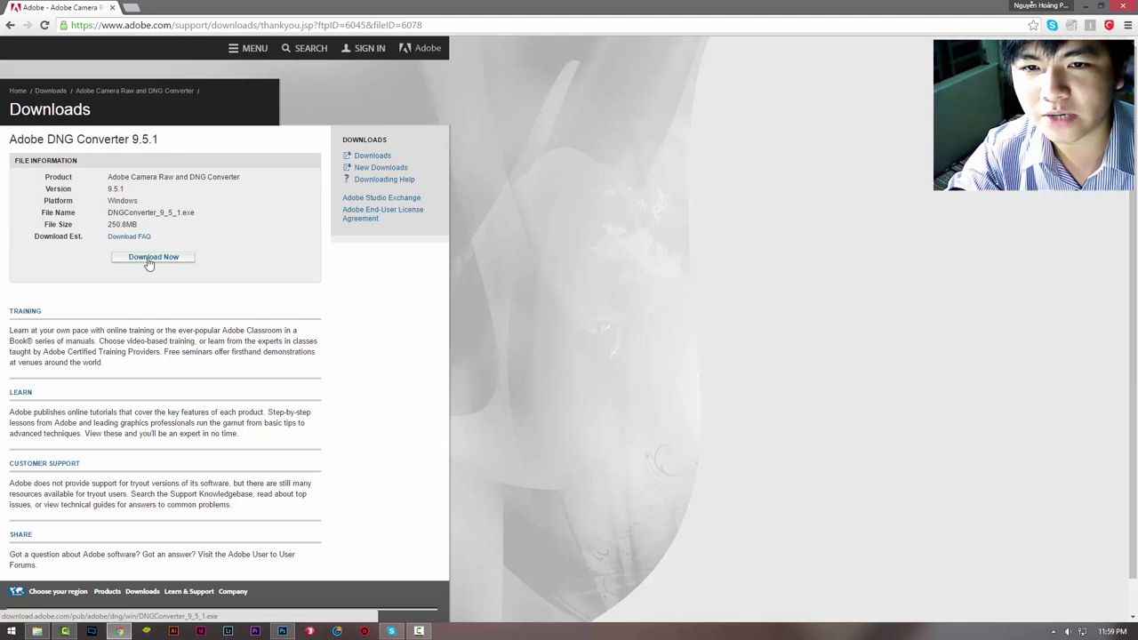
click(149, 260)
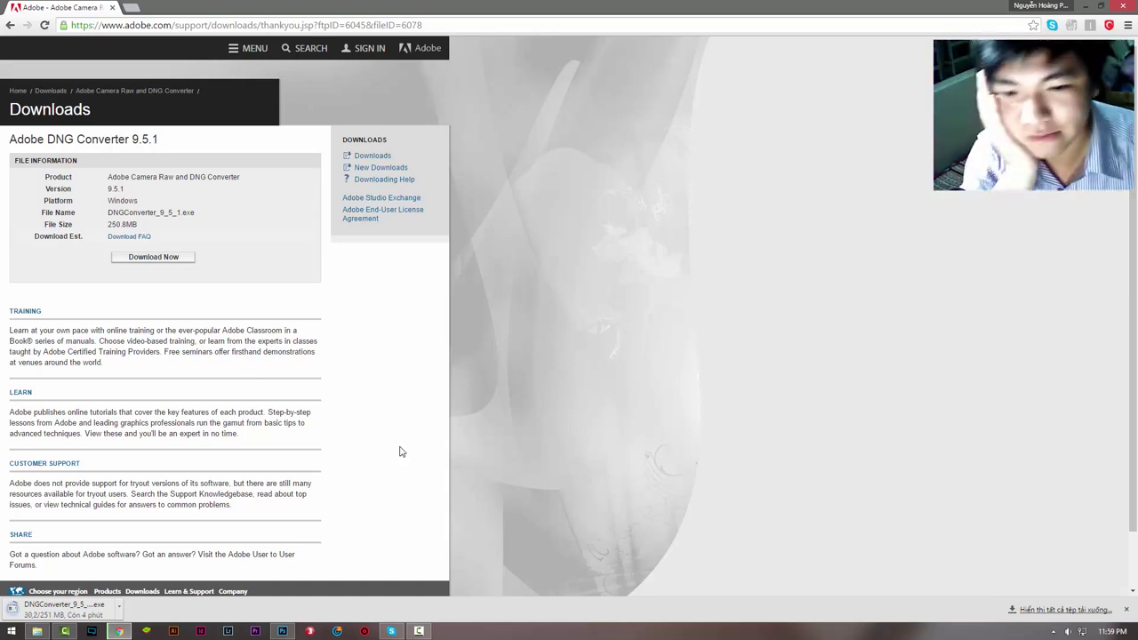
click(118, 605)
click(497, 509)
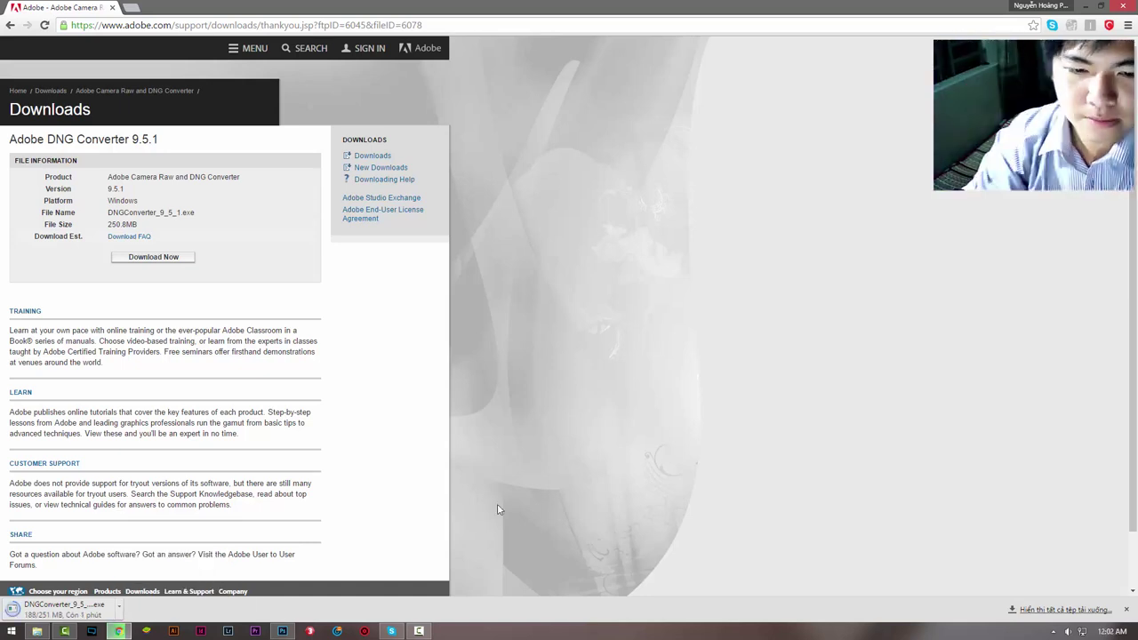
key(ctrl+j)
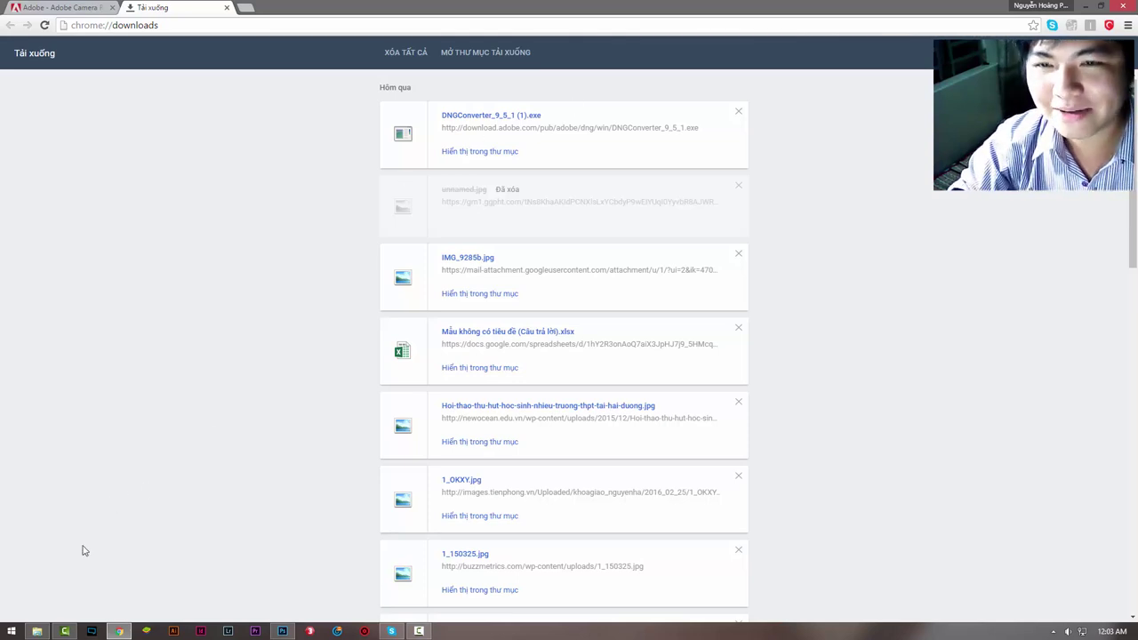
Return to the search results and search Google for 'adobe dng converter for mac'
click(57, 8)
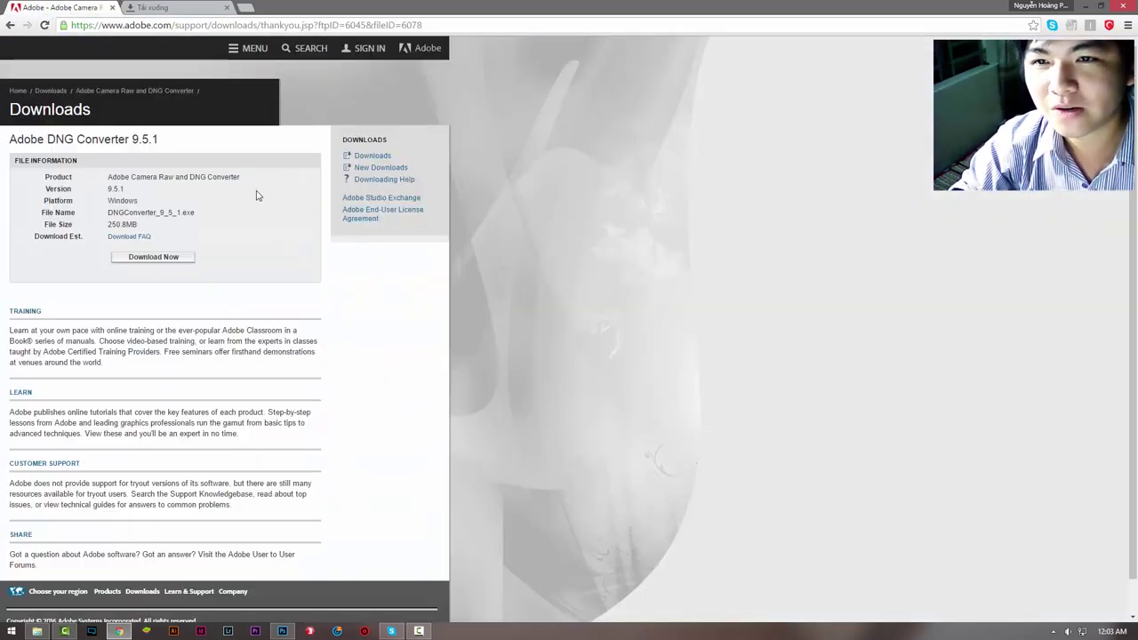
click(12, 26)
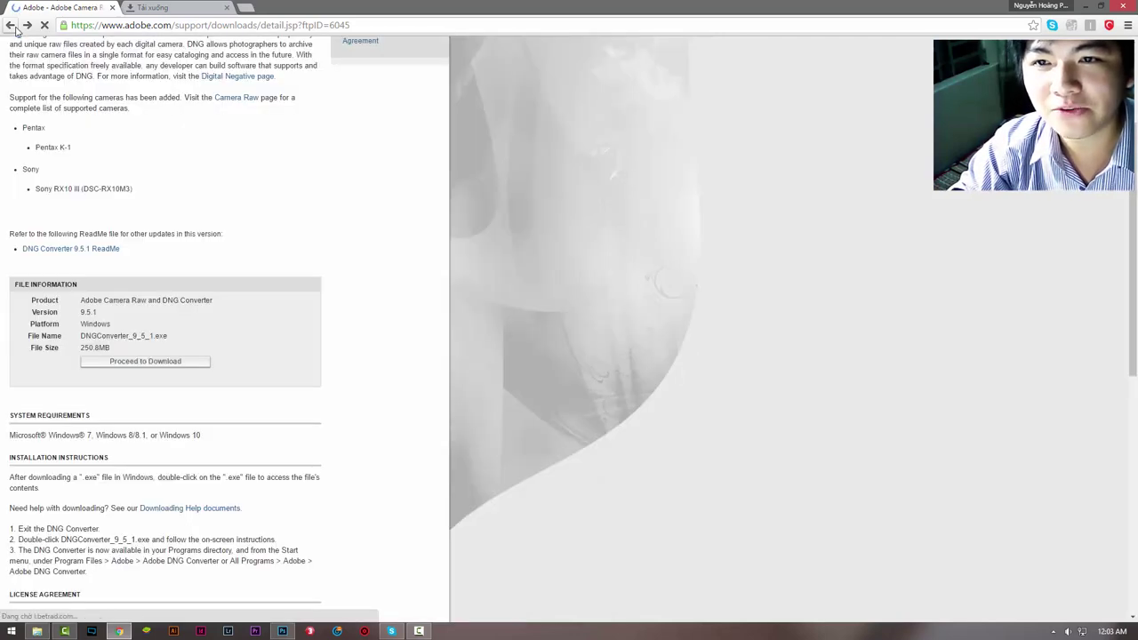
click(14, 27)
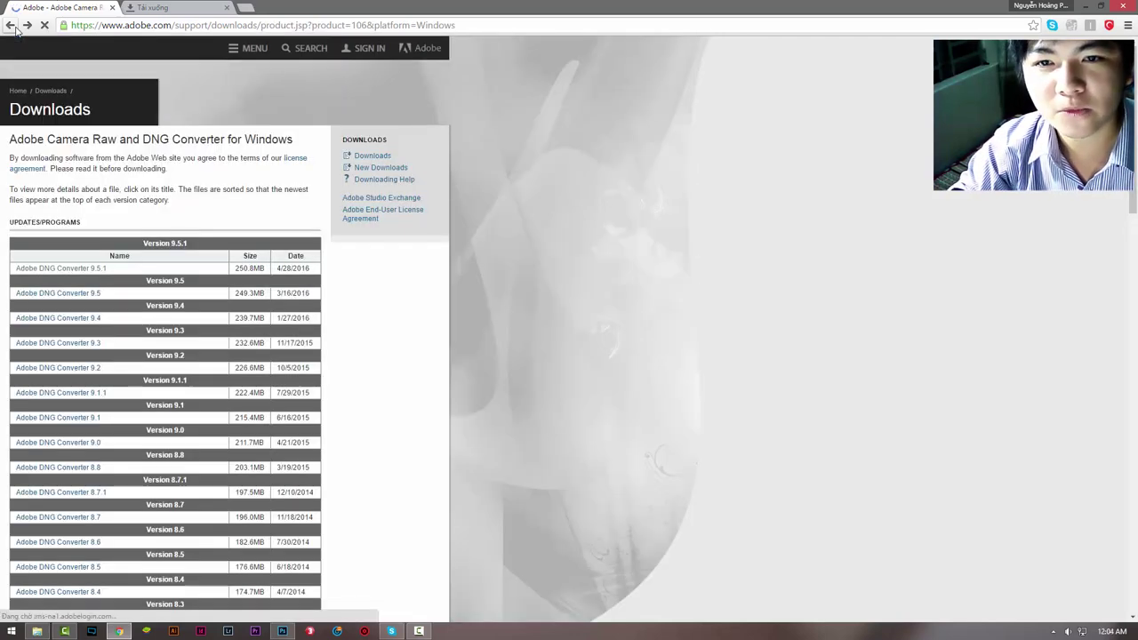
click(15, 28)
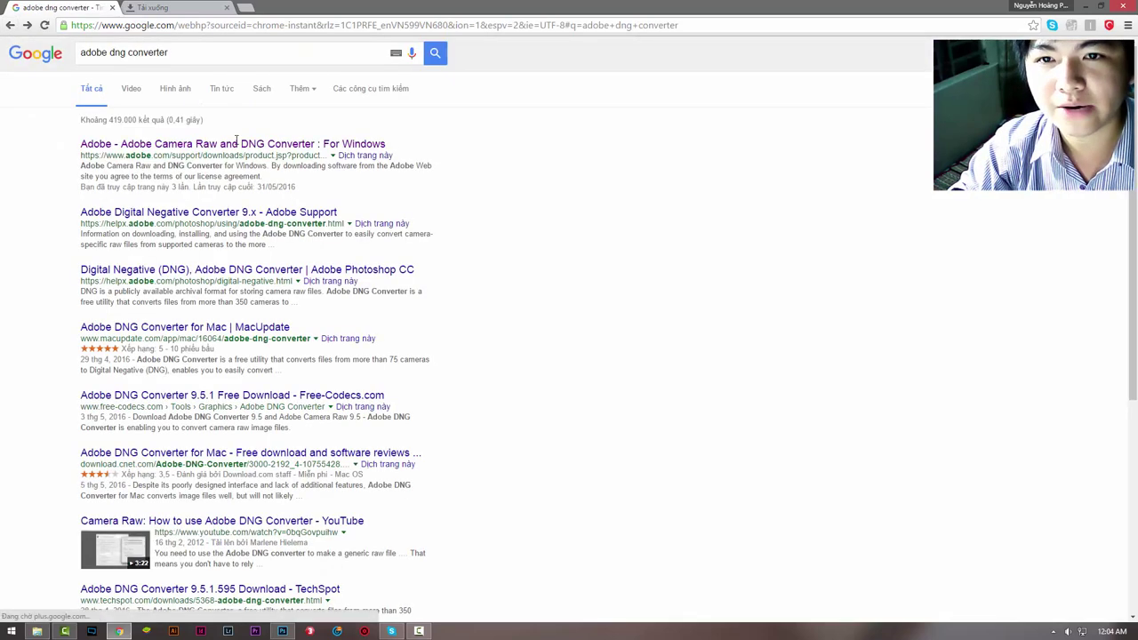
text( for m)
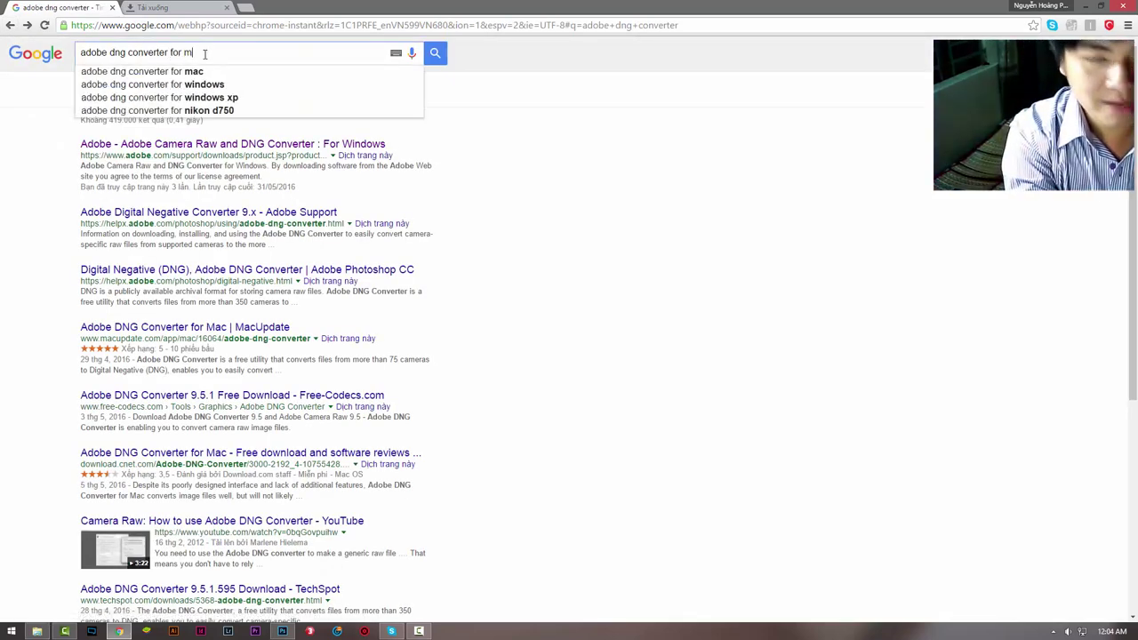
text(ac)
key(Return)
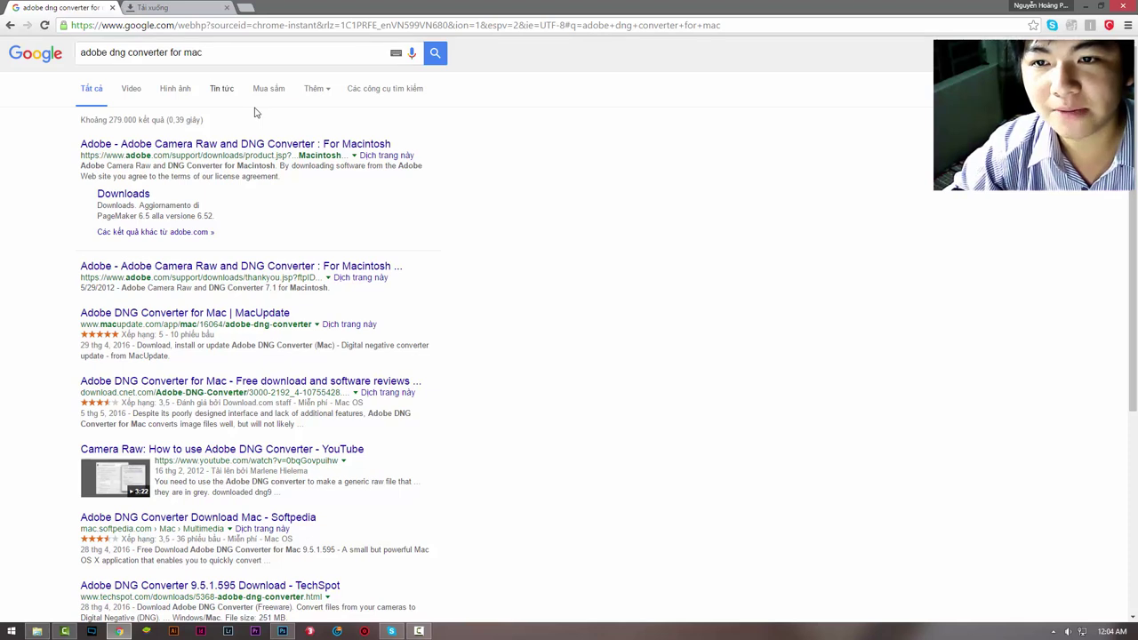
Open the DNG Converter for Macintosh page, then launch the downloaded 9.5.1 installer
click(197, 145)
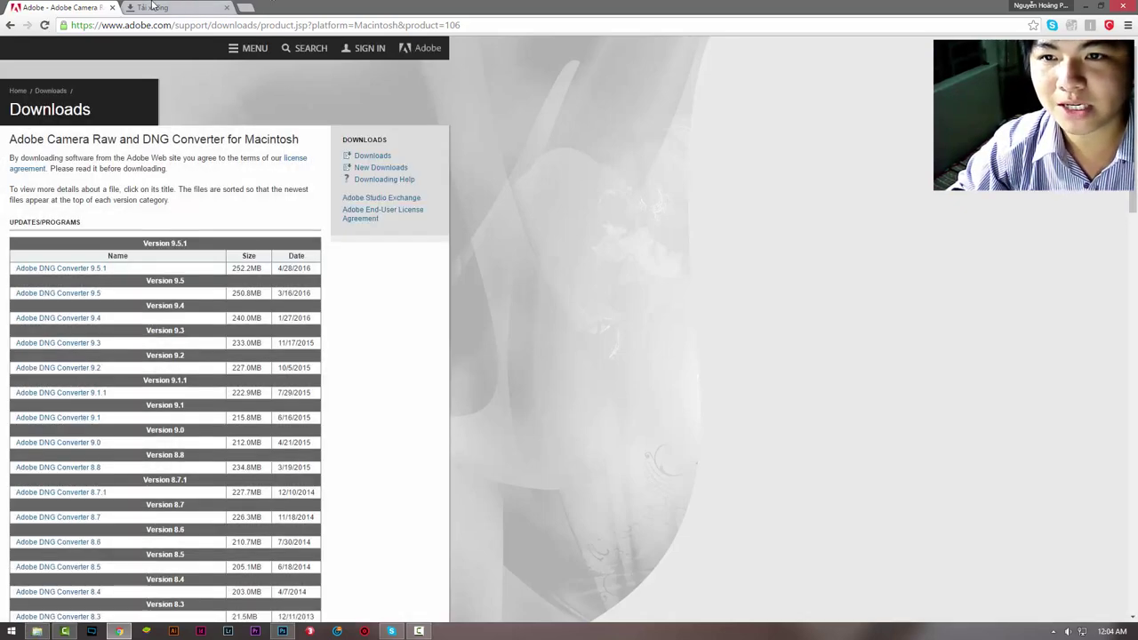
key(ctrl+Tab)
click(469, 117)
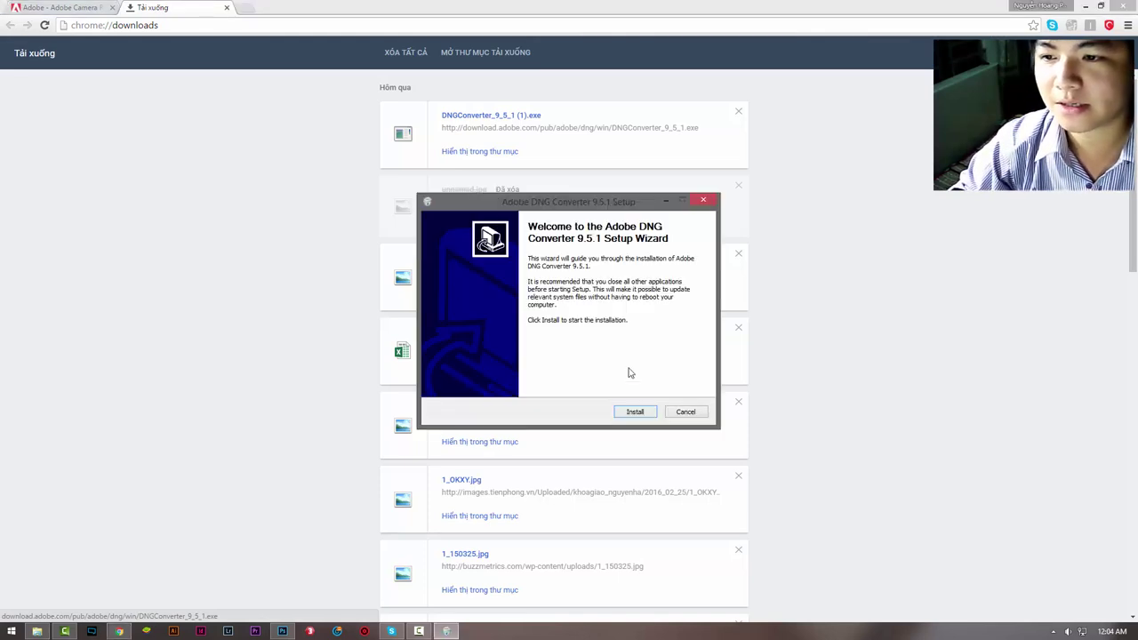
Install DNG Converter 9.5.1, finish the wizard, and launch Adobe DNG Converter.exe
click(632, 411)
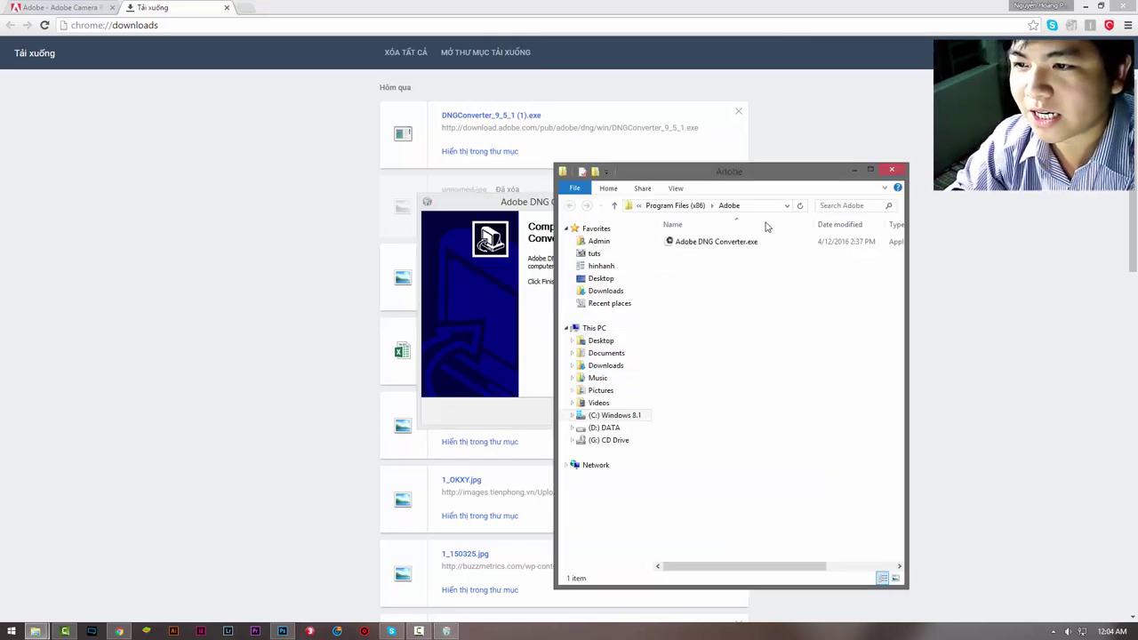
drag(751, 177, 924, 156)
click(647, 410)
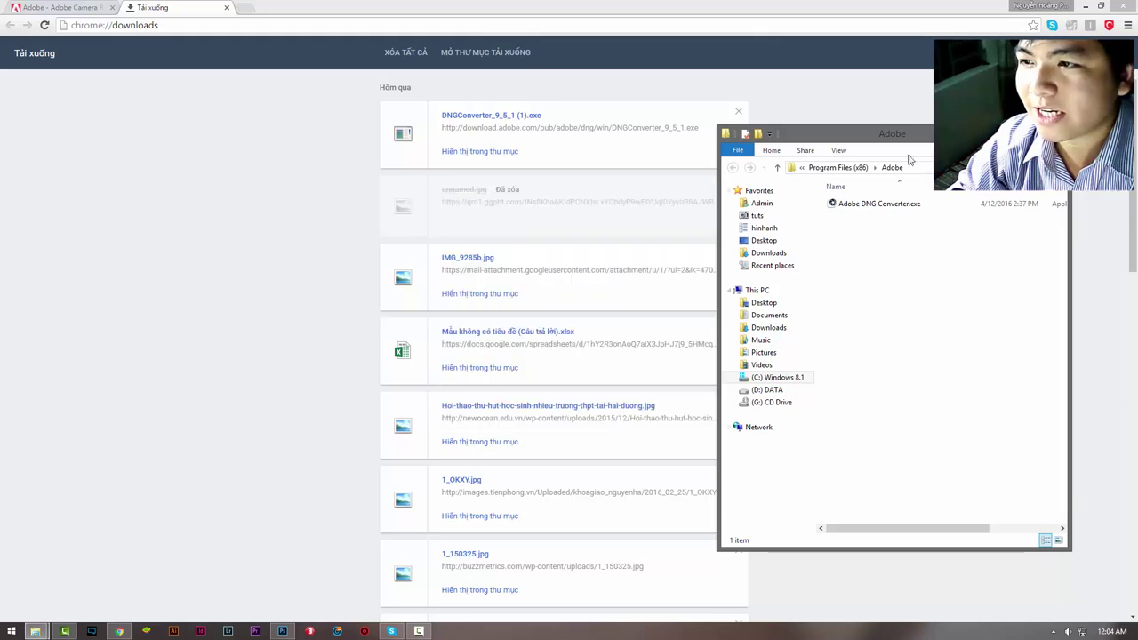
drag(821, 140, 621, 129)
double_click(685, 204)
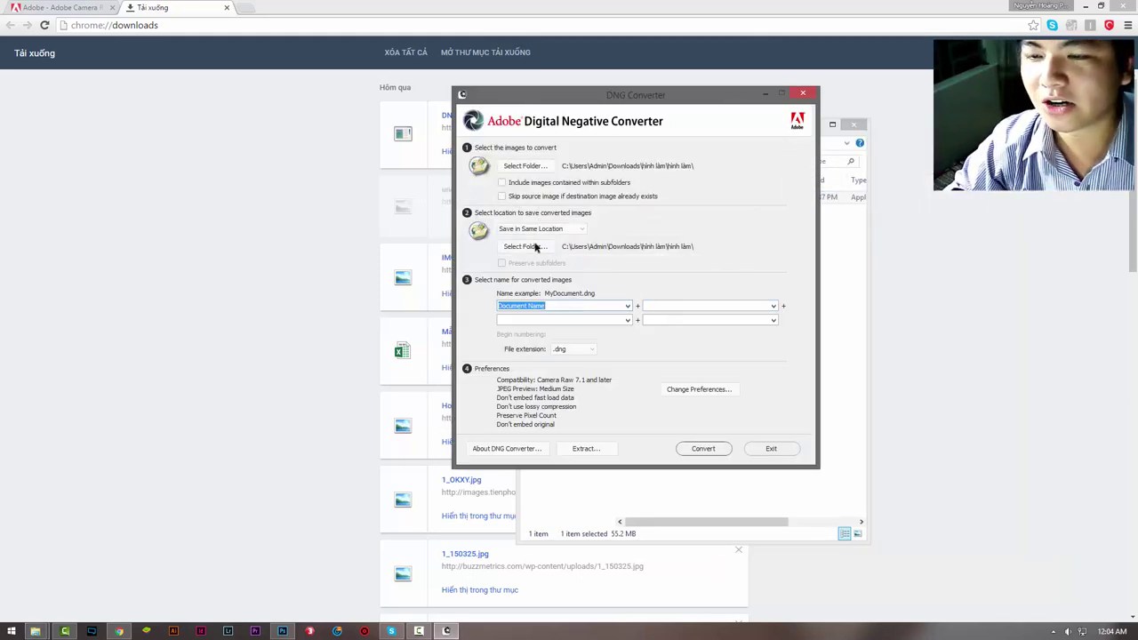
Select the Desktop tut folder with the three ARW photos as the source images
drag(605, 109, 574, 103)
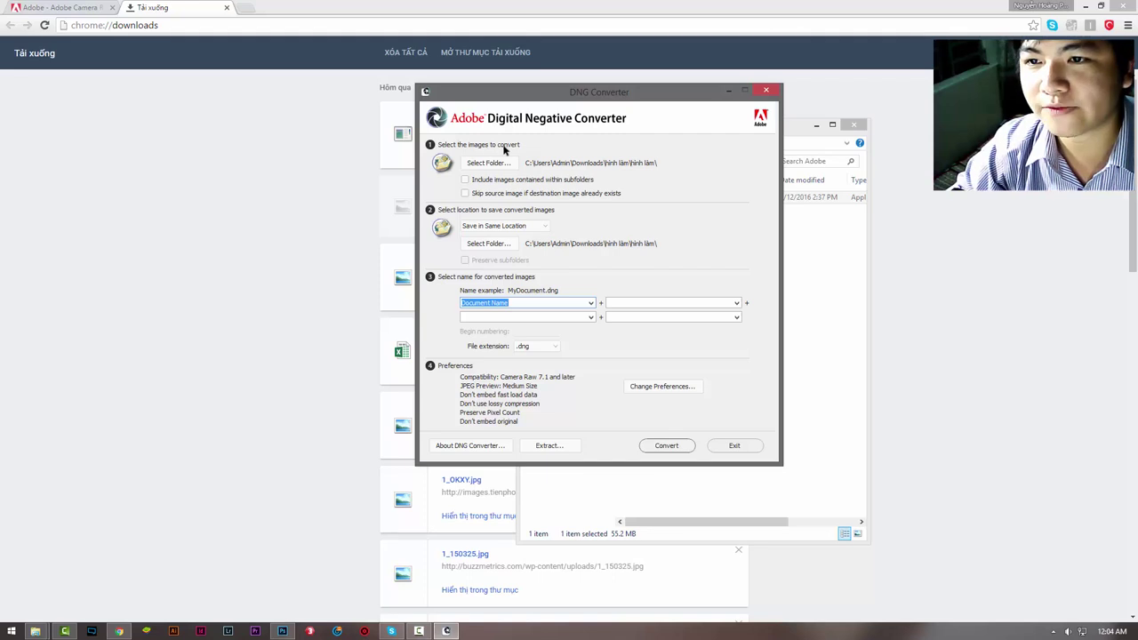
click(501, 167)
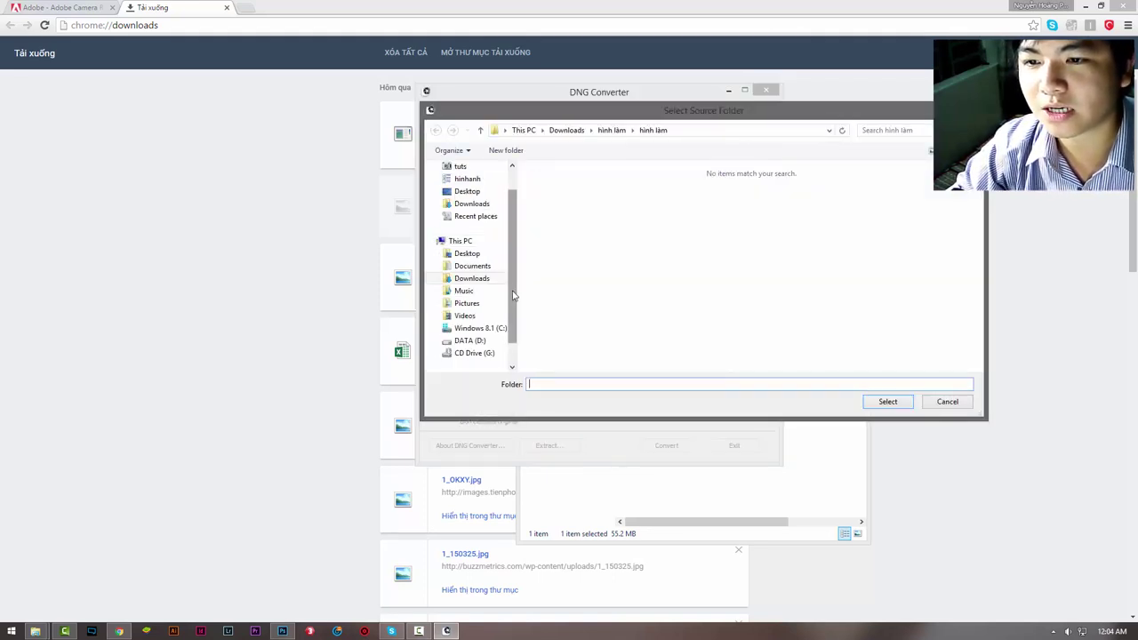
scroll(469, 266, up, 2)
click(466, 283)
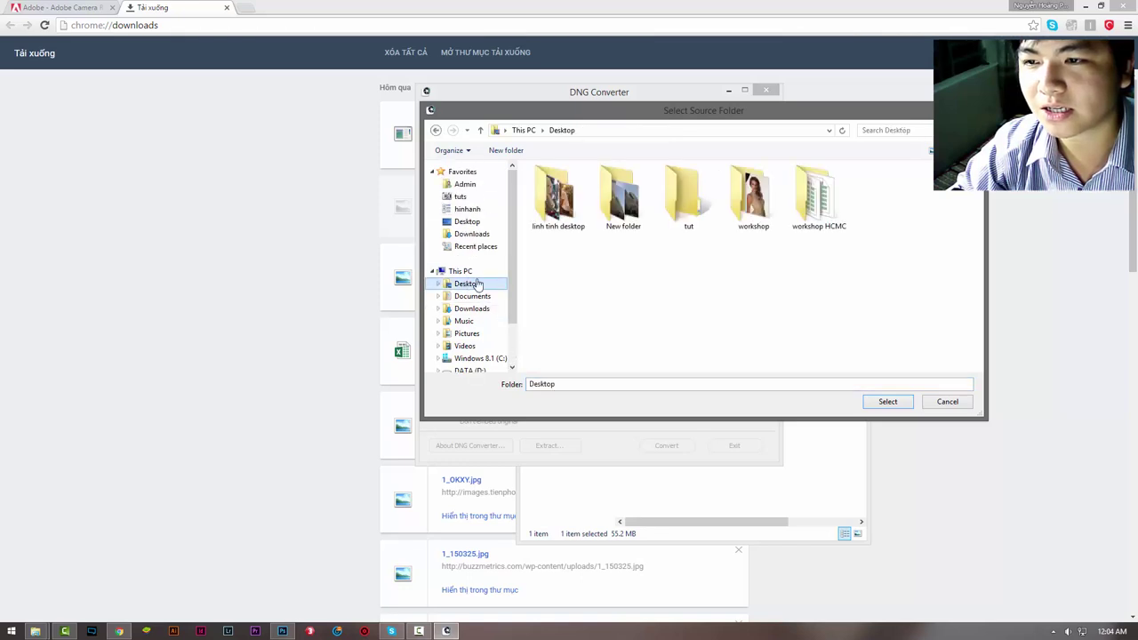
double_click(683, 197)
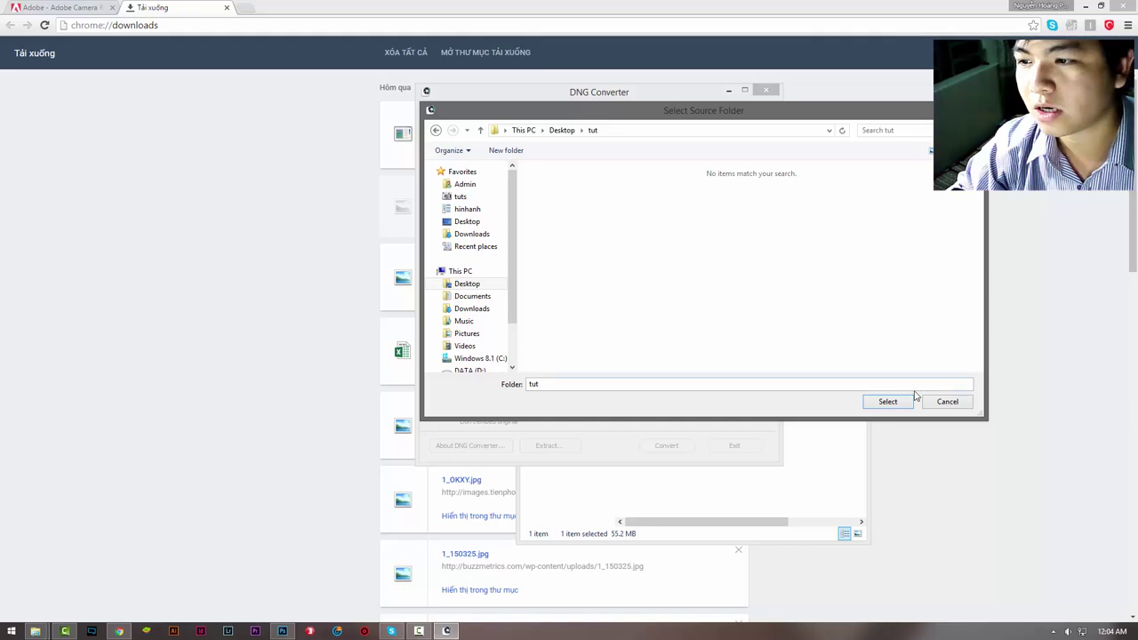
click(569, 131)
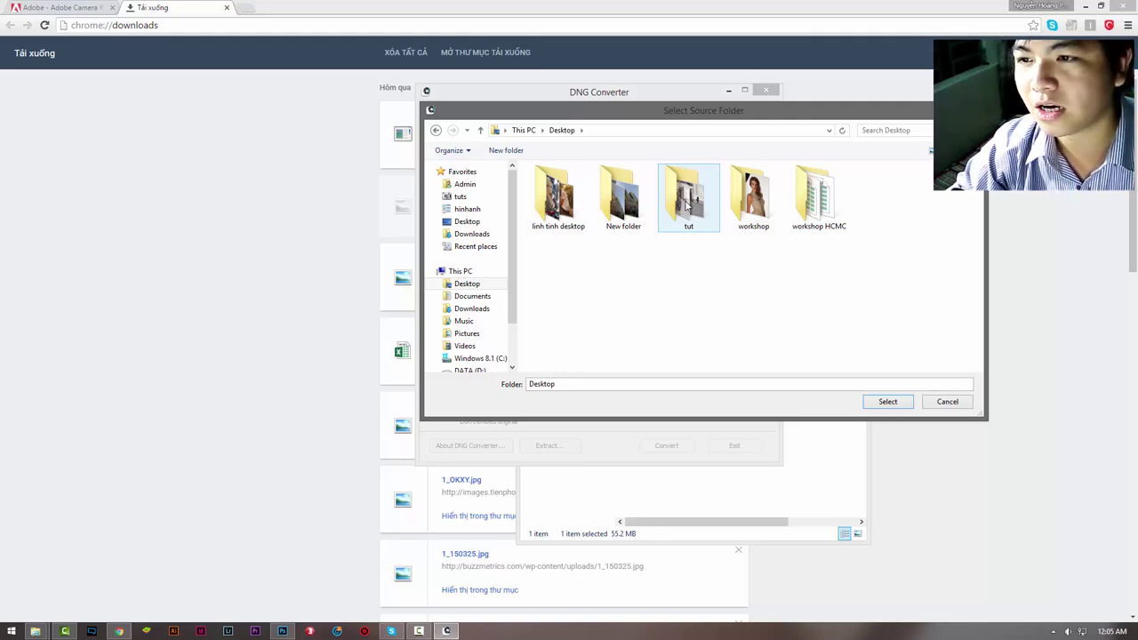
mouse_move(35, 630)
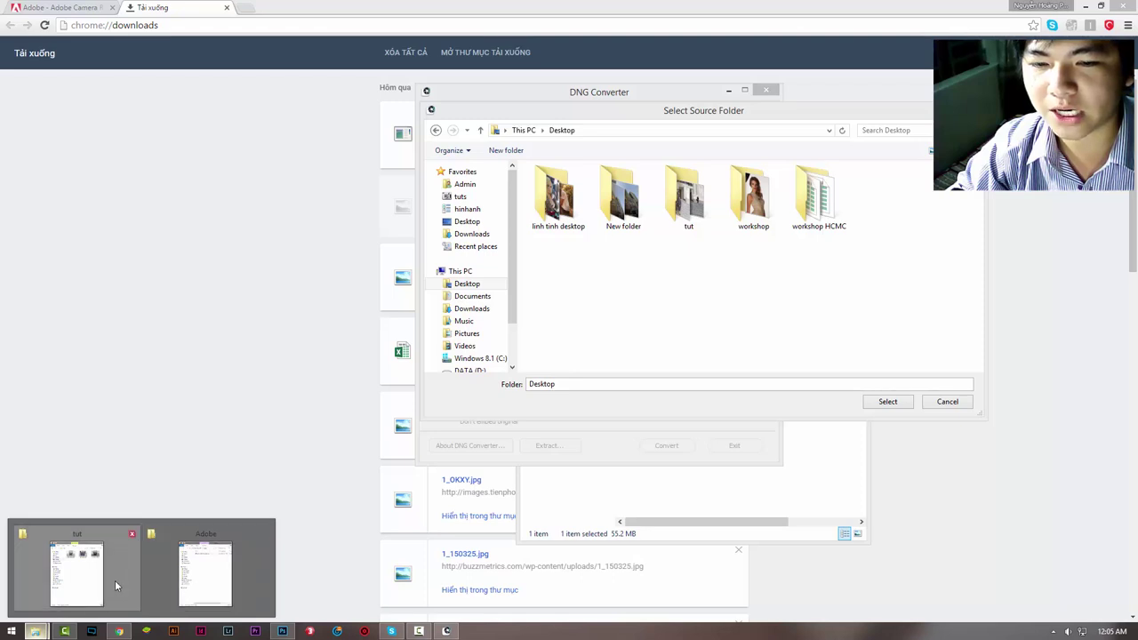
click(114, 579)
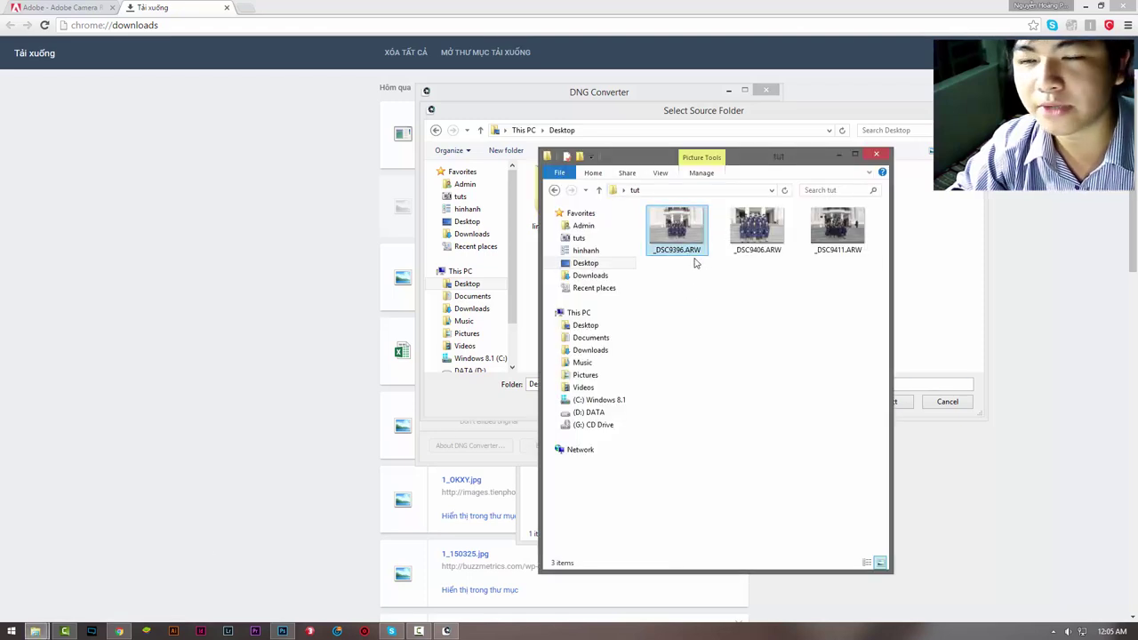
click(841, 156)
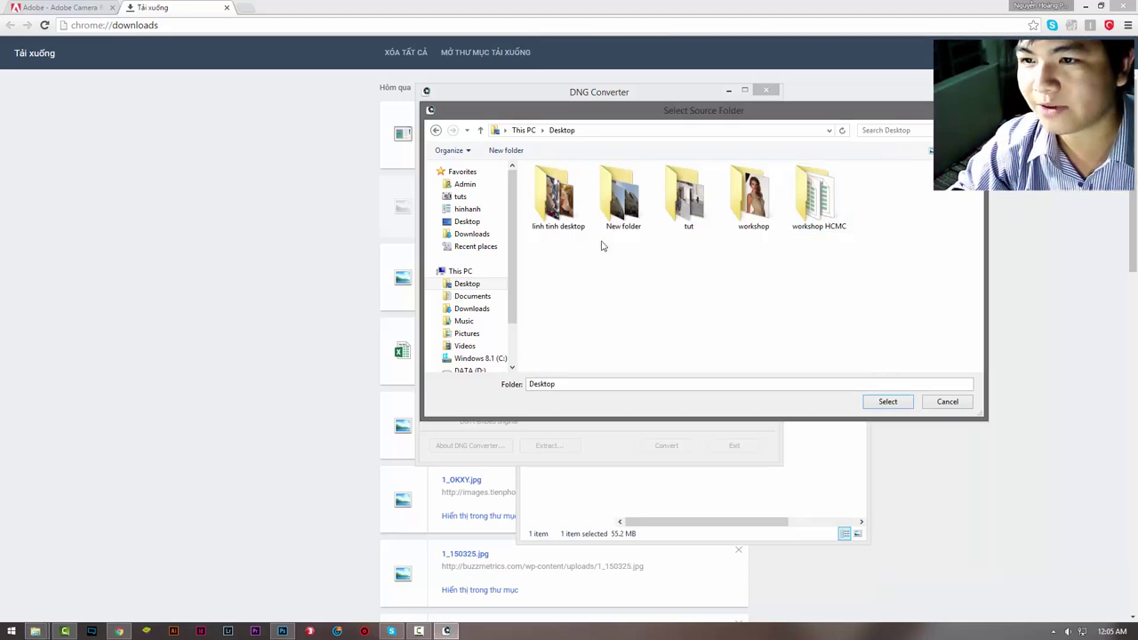
double_click(684, 211)
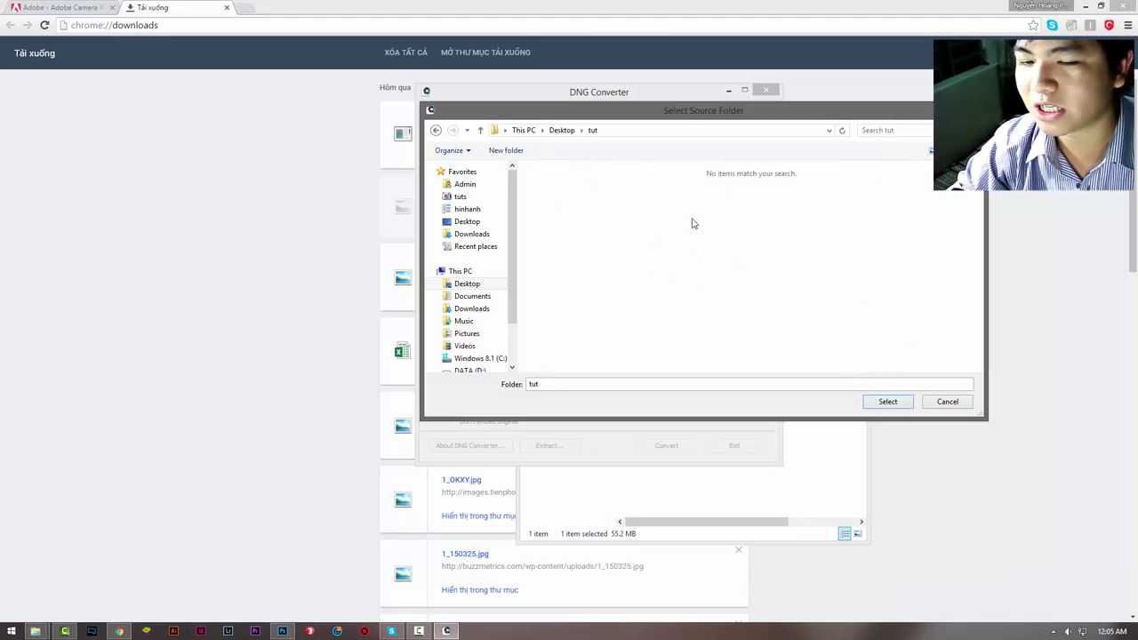
click(35, 630)
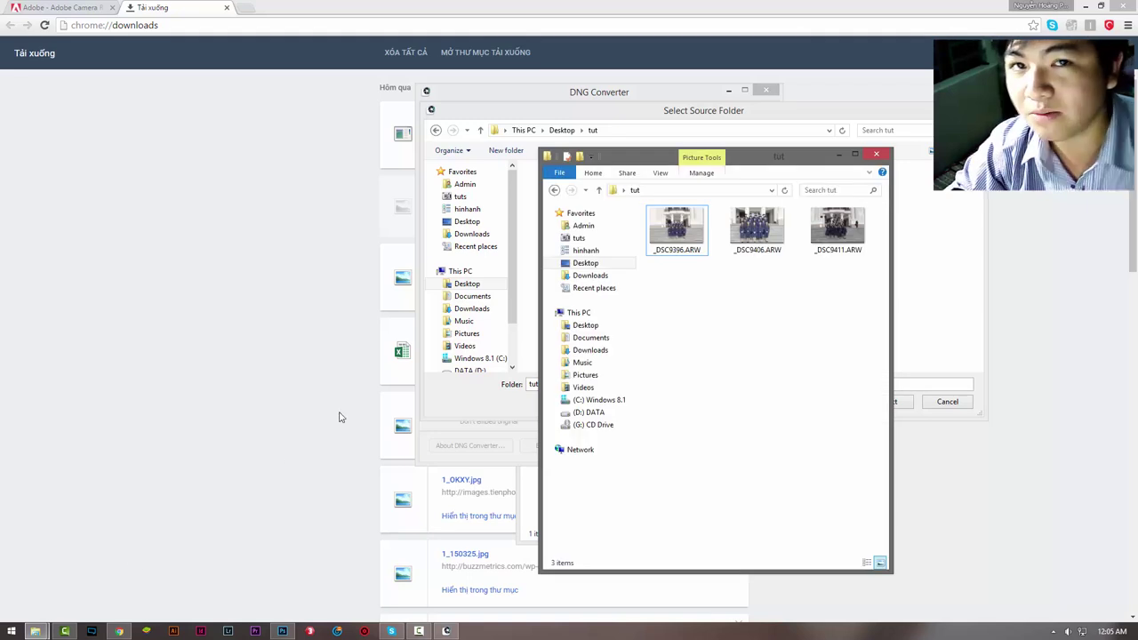
click(839, 155)
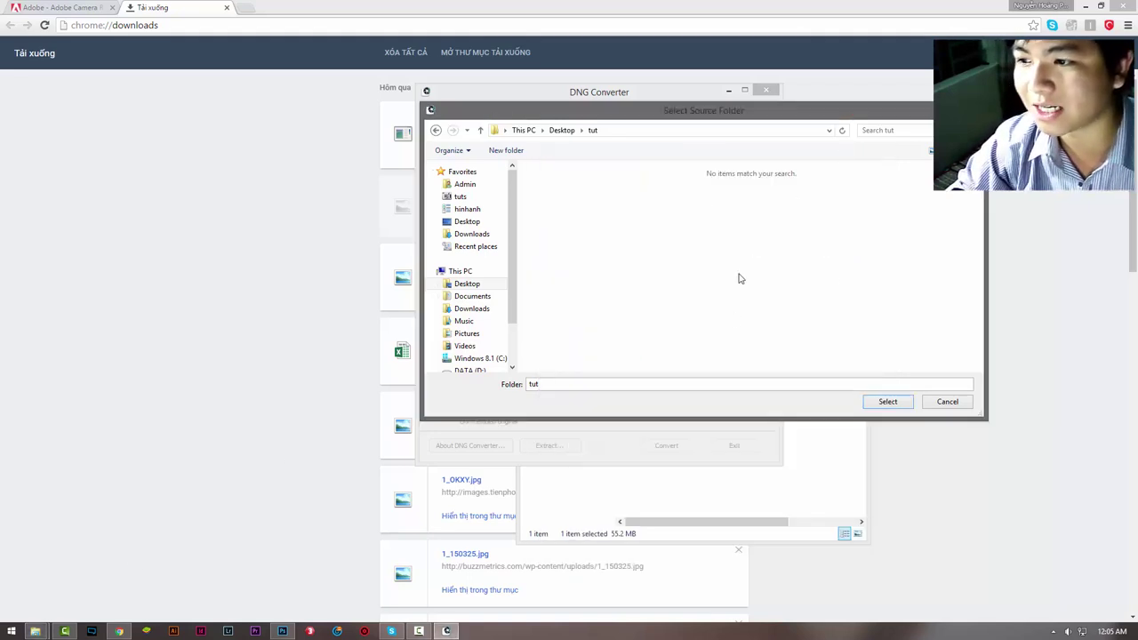
click(900, 405)
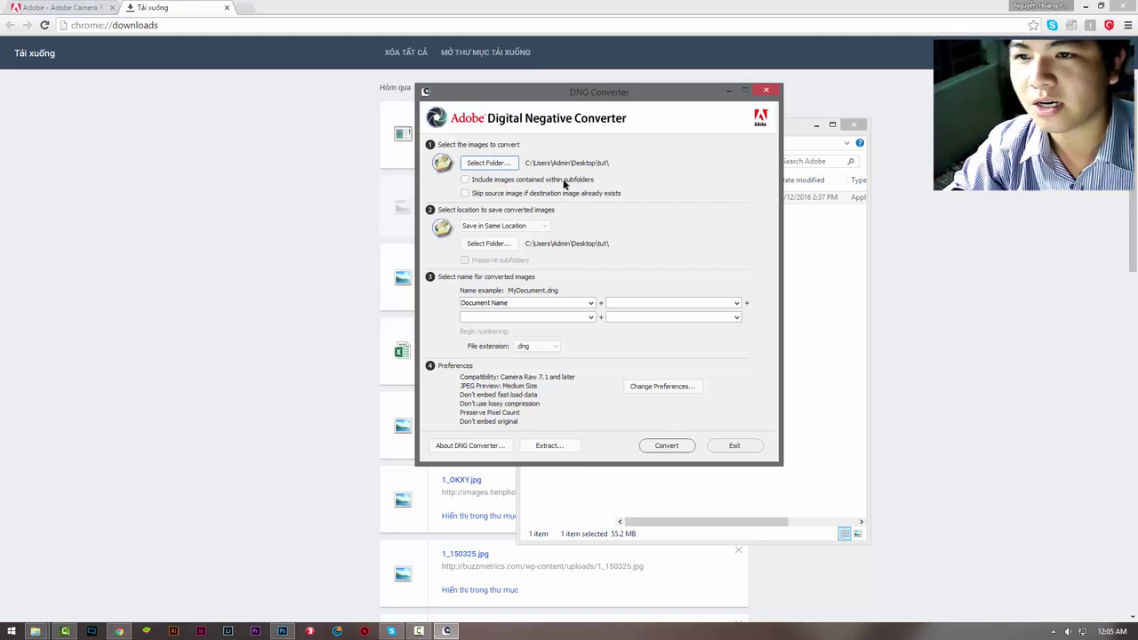
Leave subfolder images excluded and set the save location to 'Save in New Location'
click(533, 181)
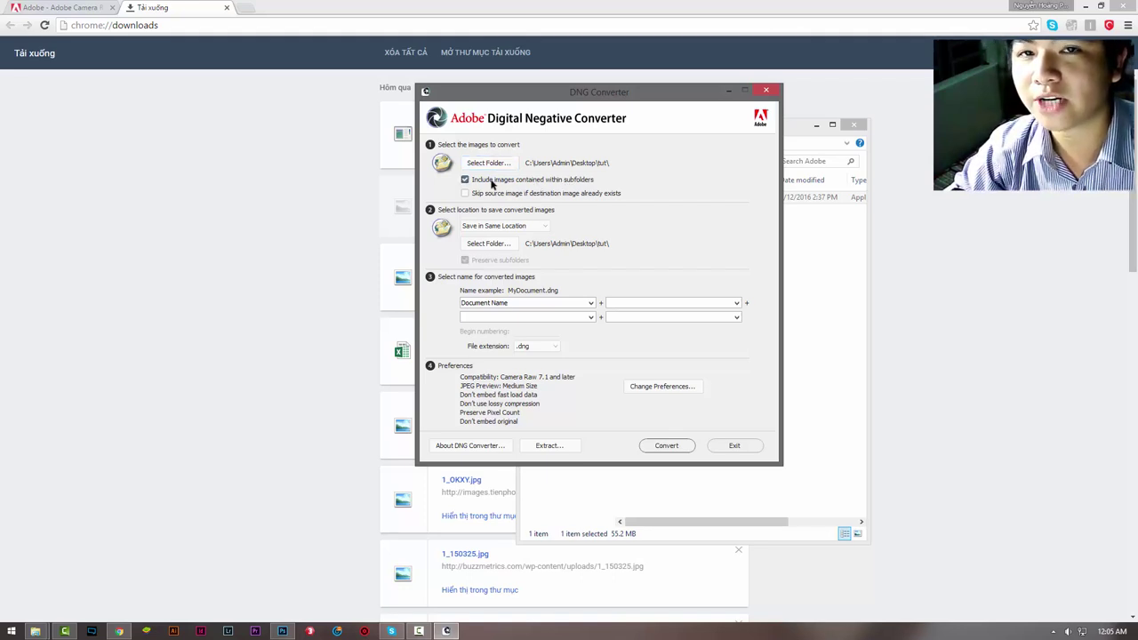
click(493, 182)
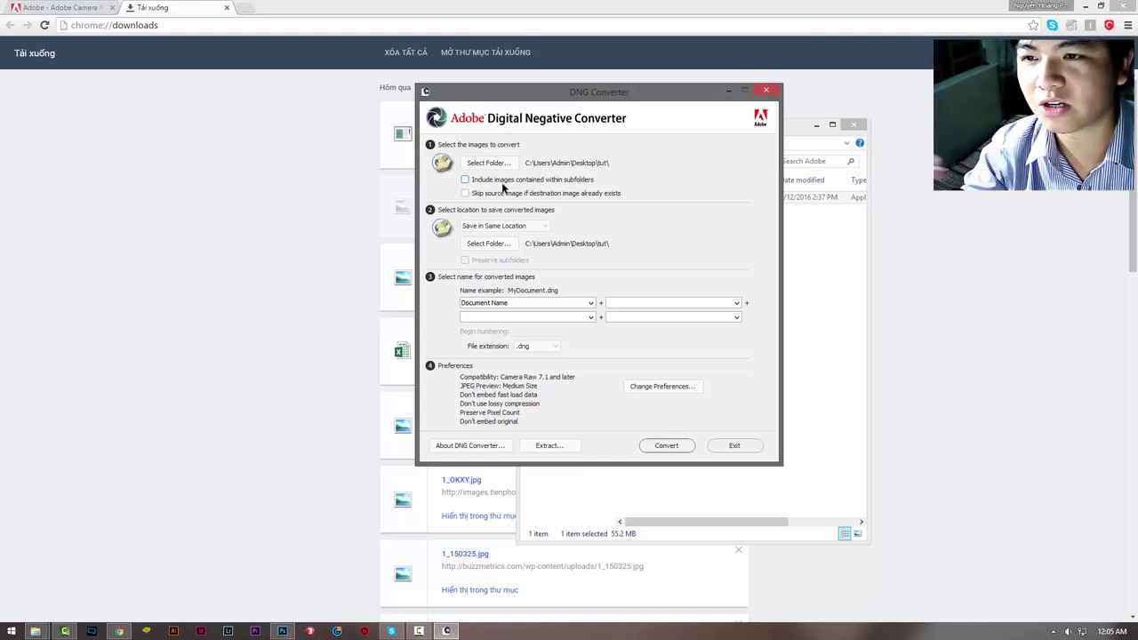
click(520, 229)
click(520, 229)
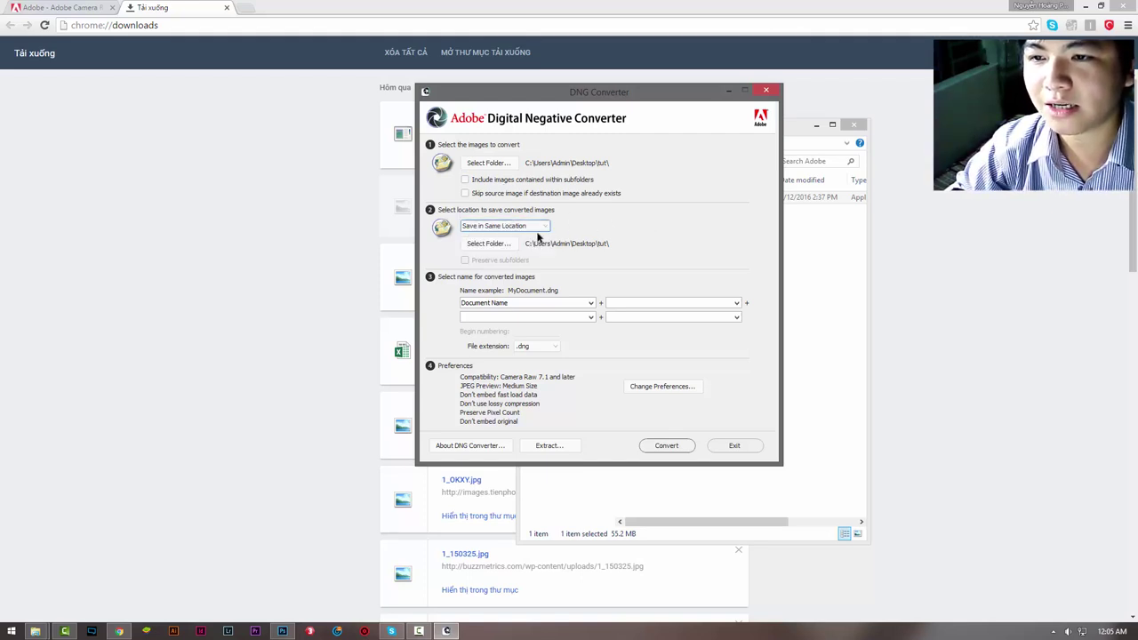
click(503, 230)
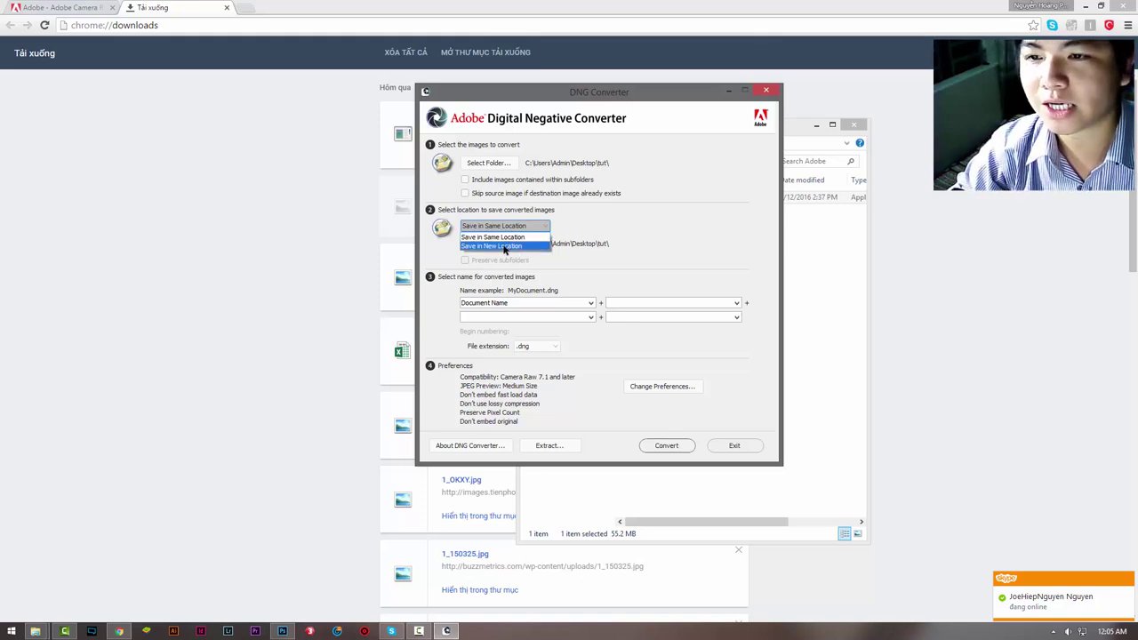
click(490, 245)
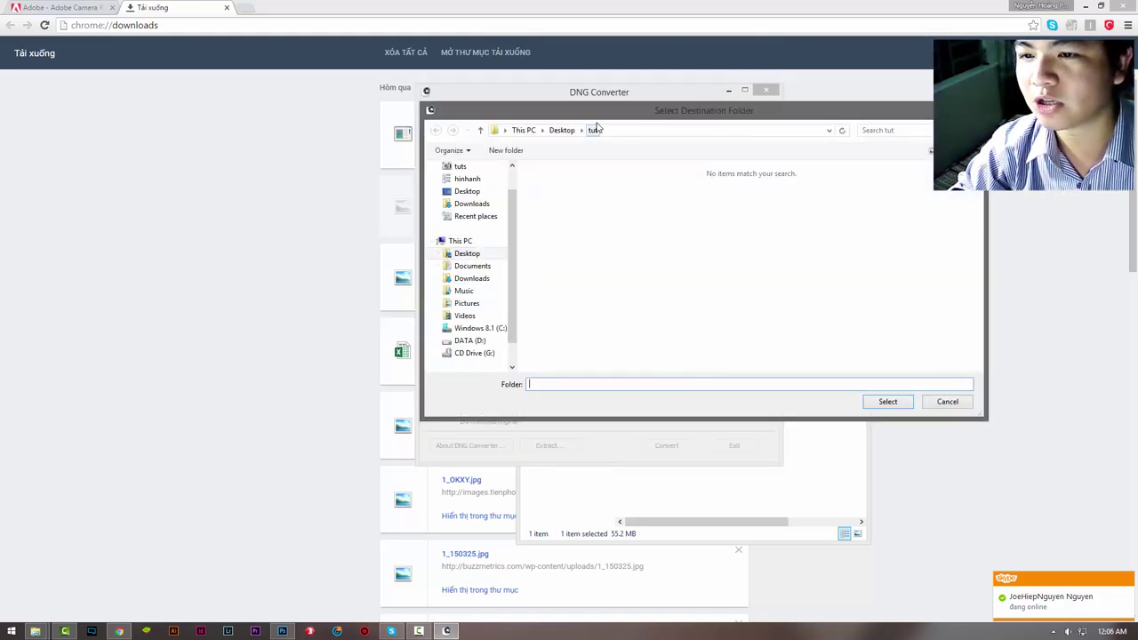
Create a folder named DNG inside tut and select it as the destination
click(583, 380)
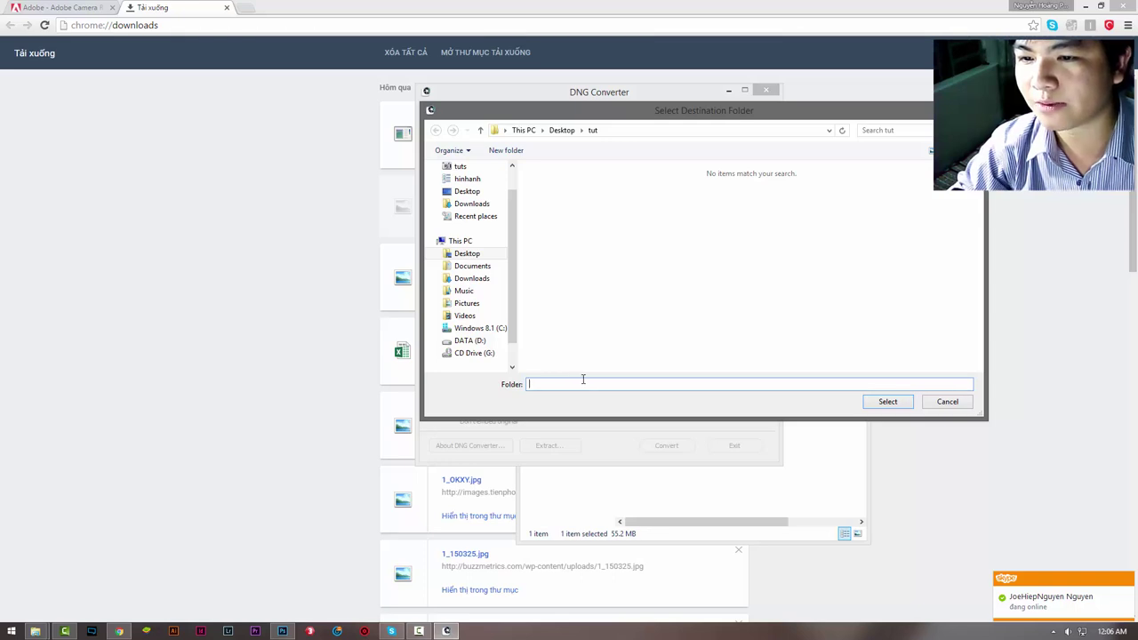
click(505, 150)
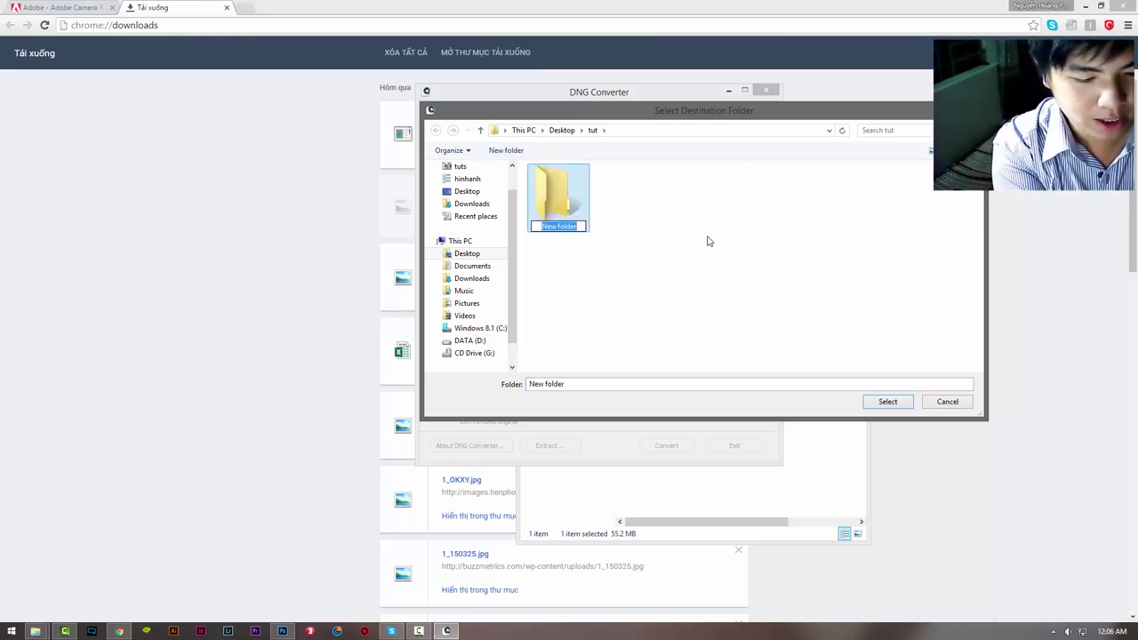
text(DNG)
key(Return)
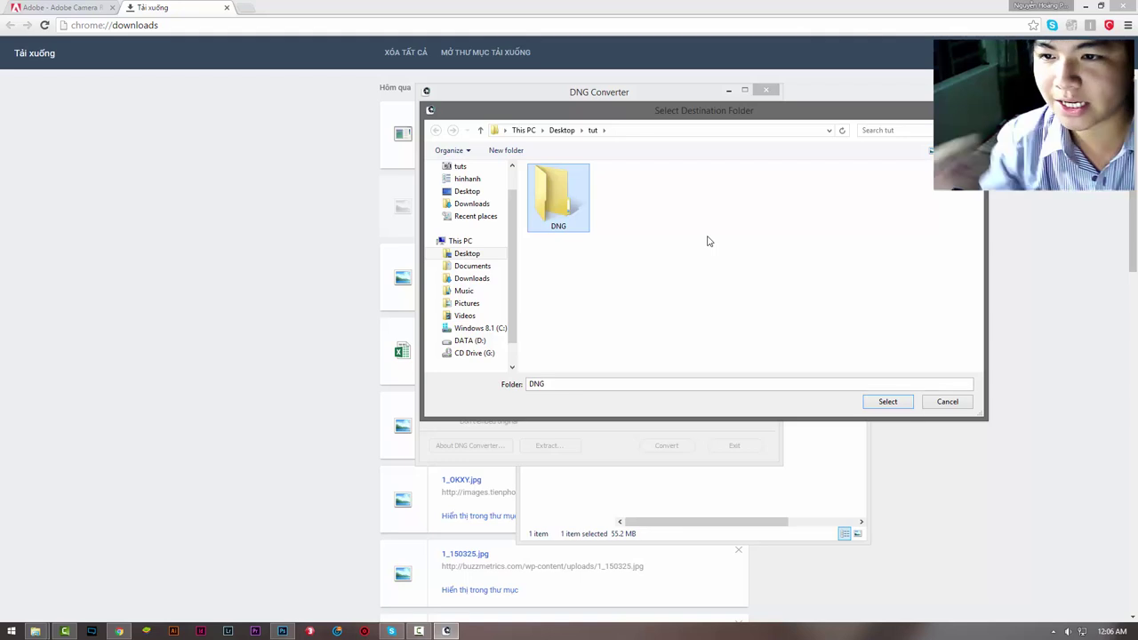
double_click(584, 227)
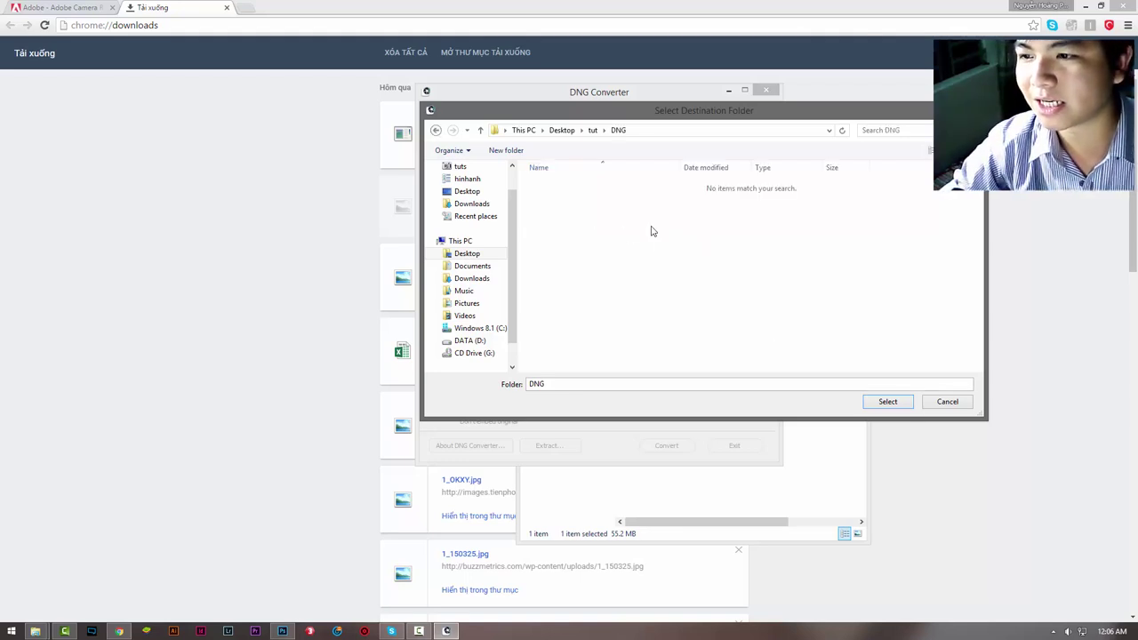
click(865, 402)
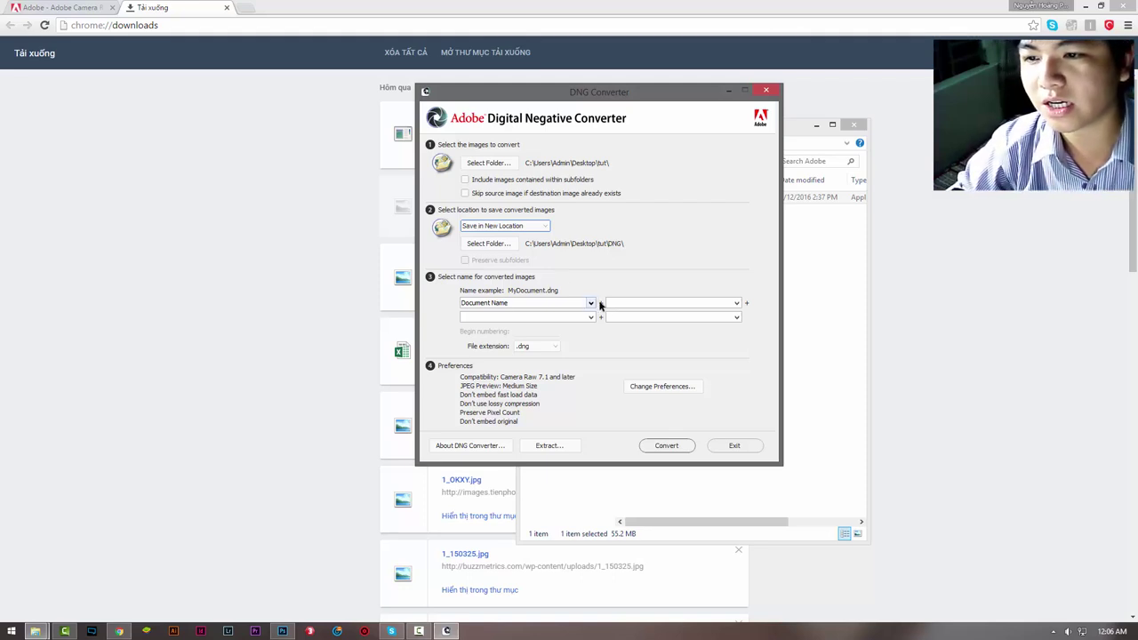
Append 'HPphotoshop' after the document name in converted file names, keeping the .dng extension
click(629, 302)
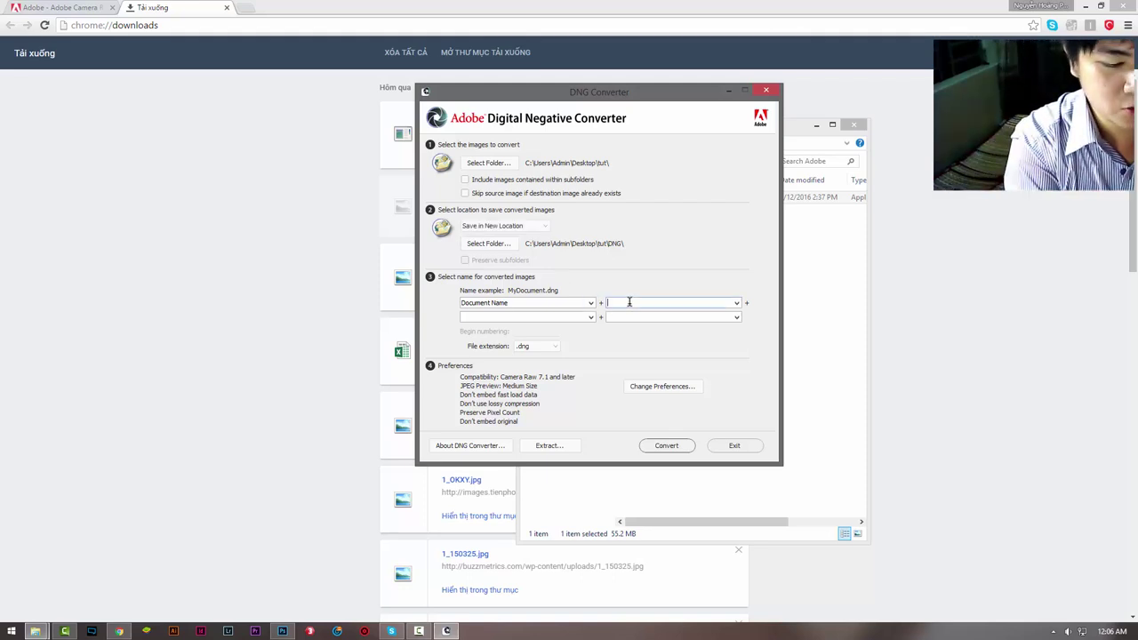
text(HPhotosho)
text(p)
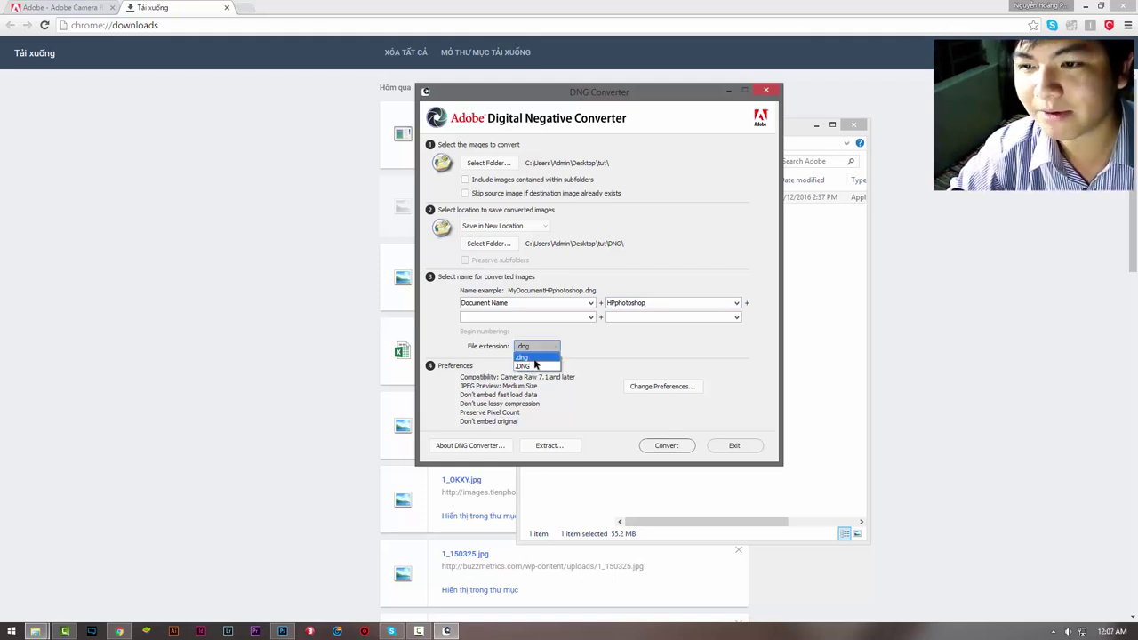
click(526, 355)
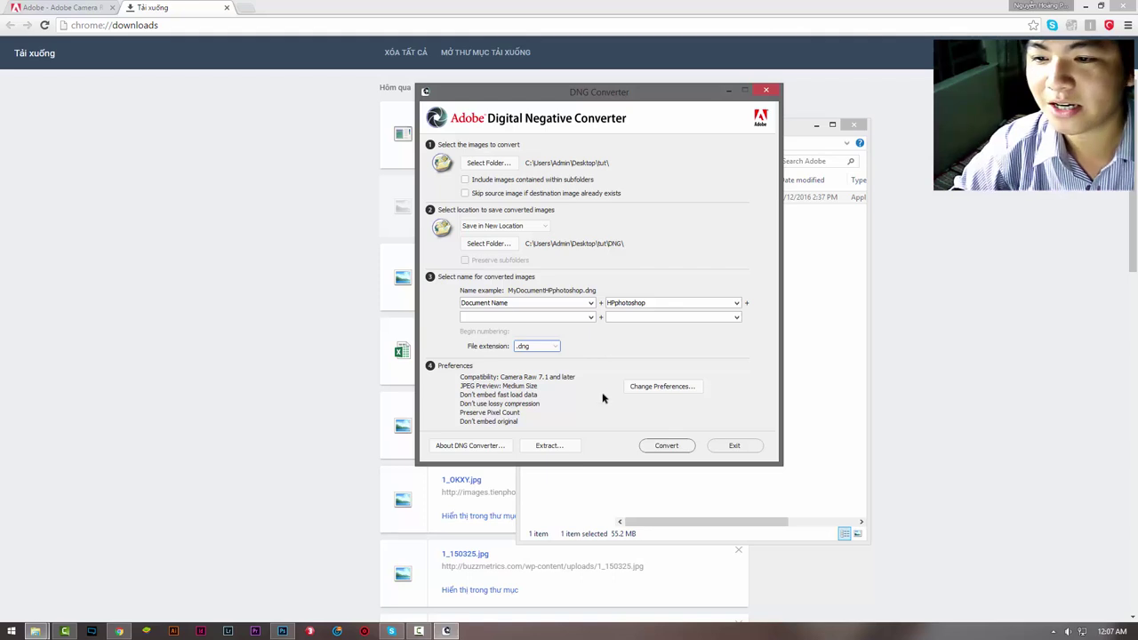
Keep 'Camera Raw 7.1 and later' compatibility in the conversion preferences and accept them
click(657, 386)
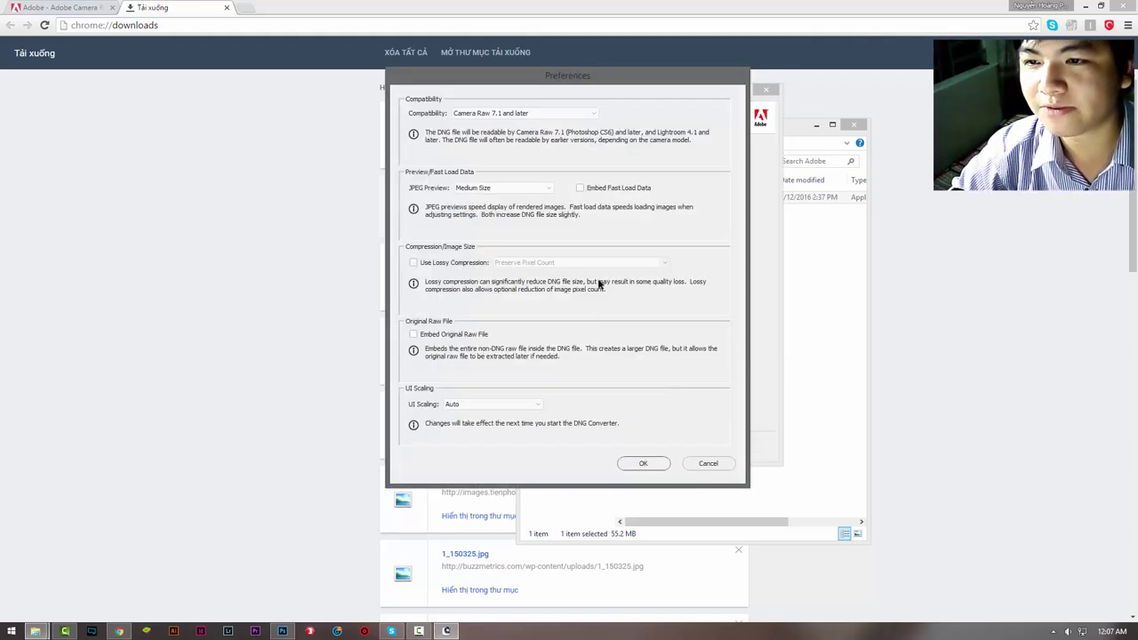
click(560, 114)
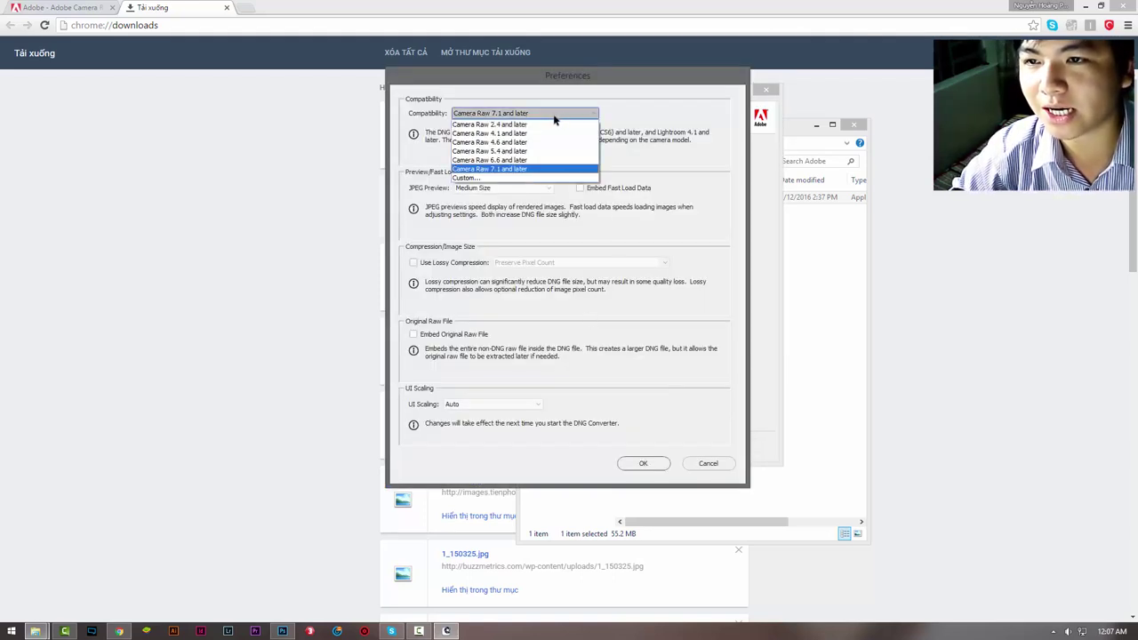
click(609, 111)
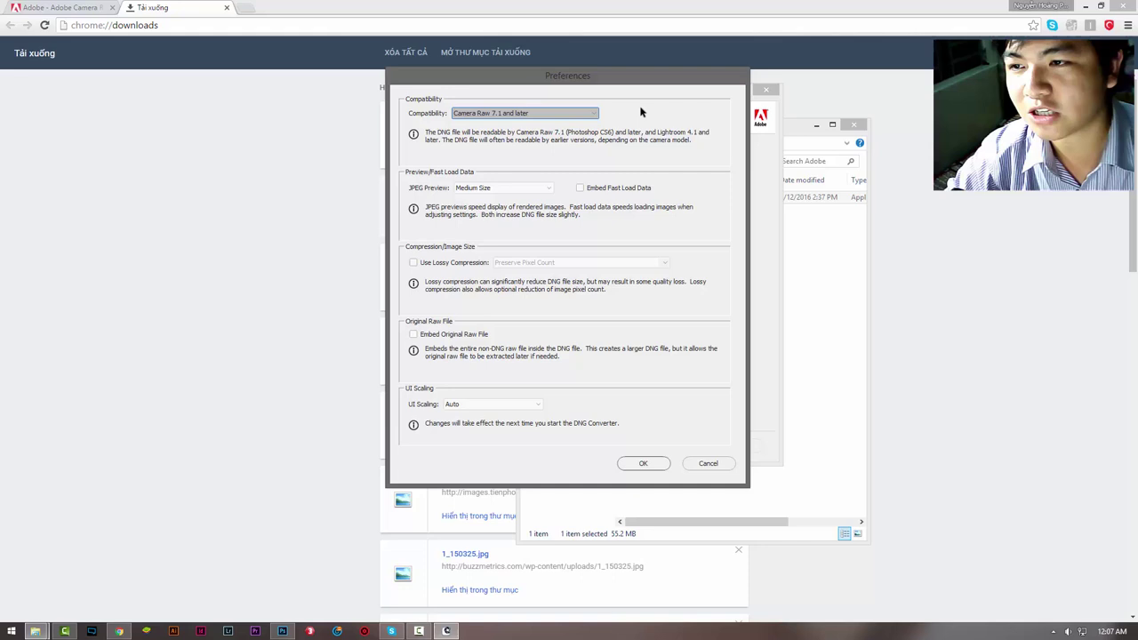
click(569, 115)
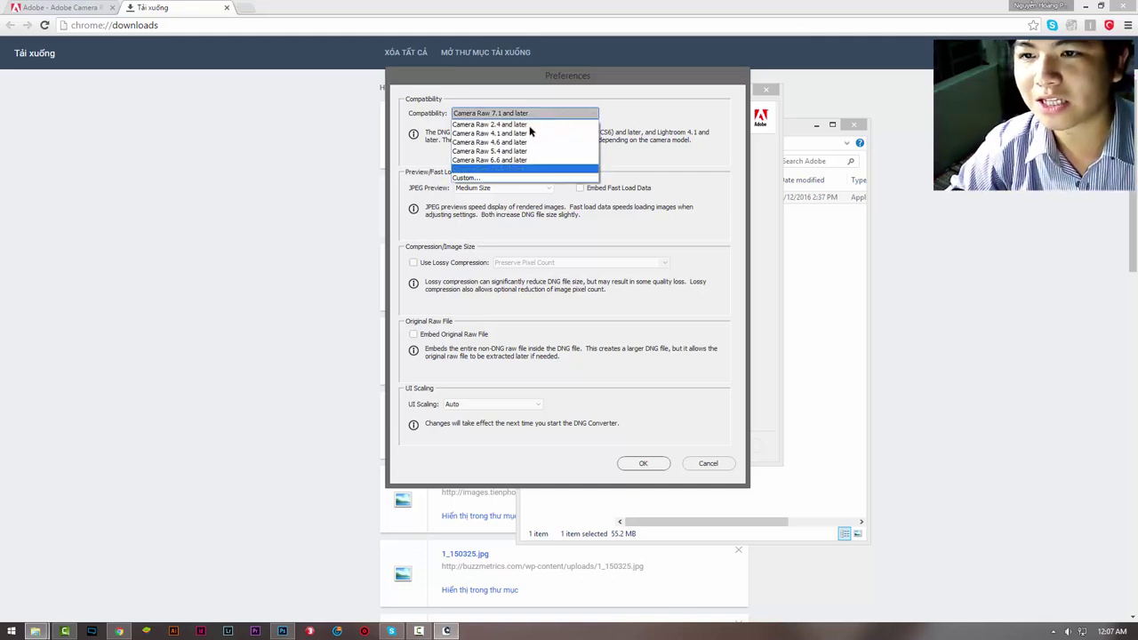
click(511, 168)
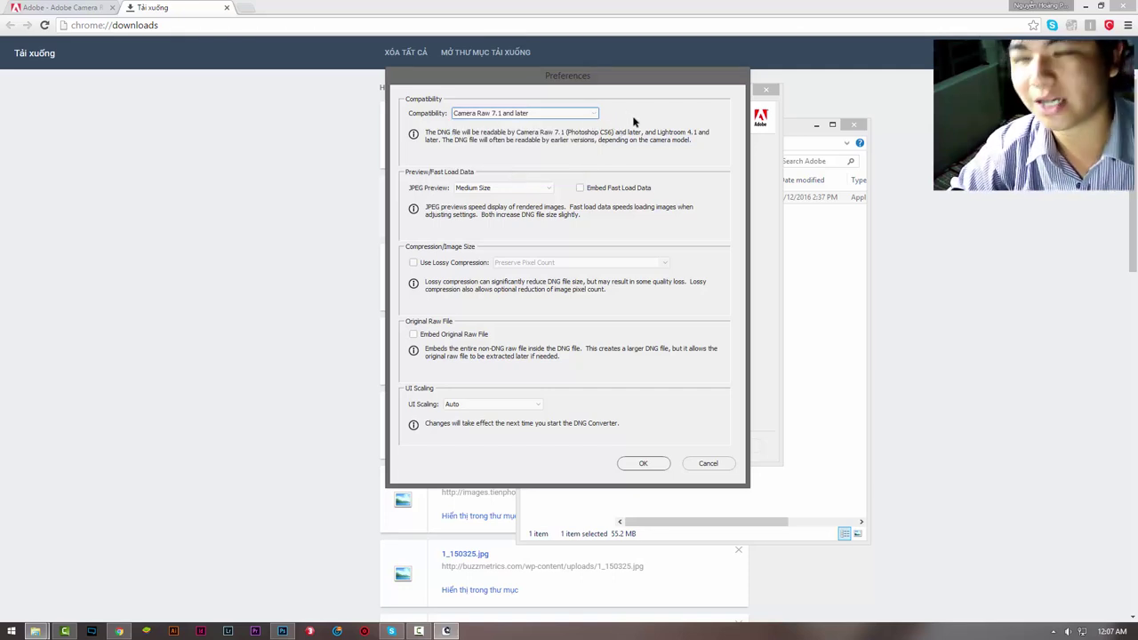
click(643, 463)
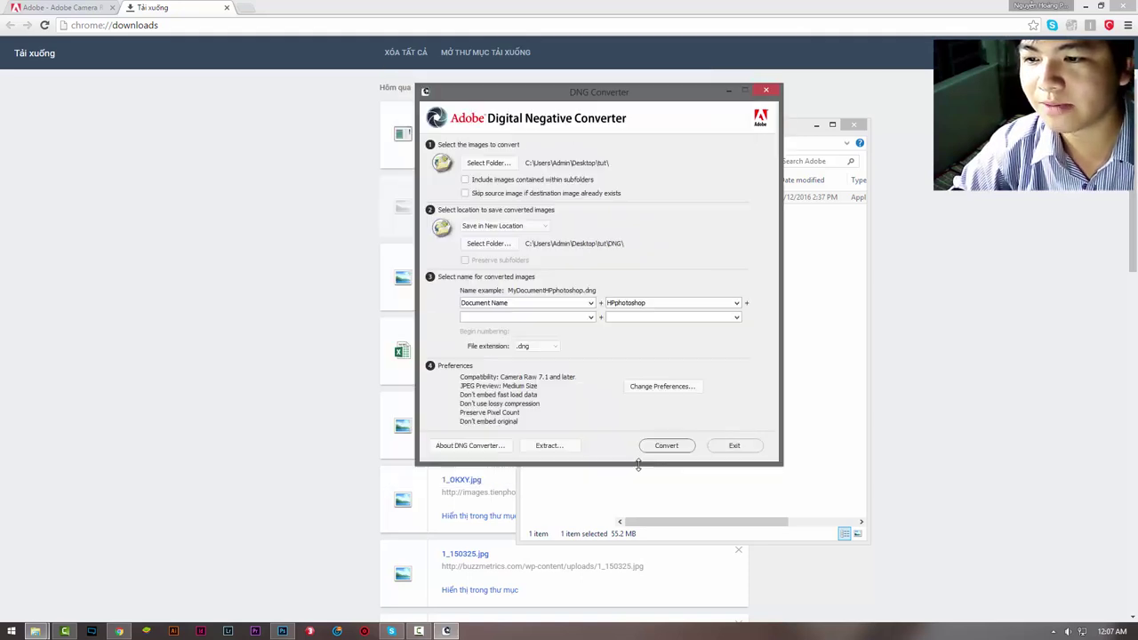
Convert the three ARW photos into HPphotoshop-named .dng files and dismiss the status report
click(667, 446)
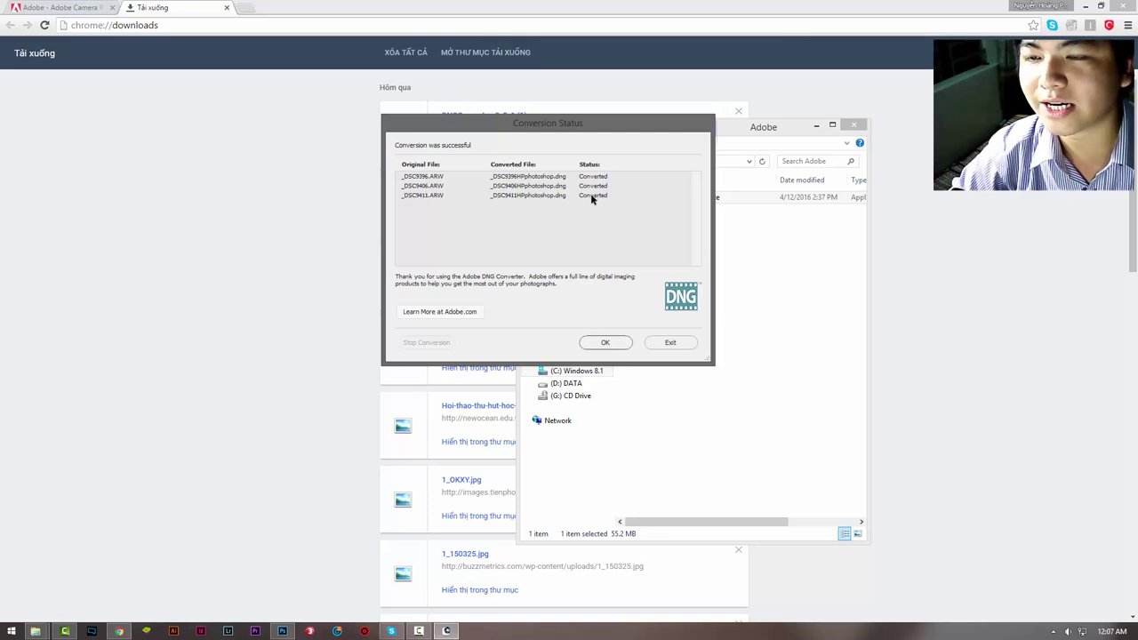
click(596, 343)
Close the converter, view the DNG folder's three converted files, then switch to Photoshop
click(732, 448)
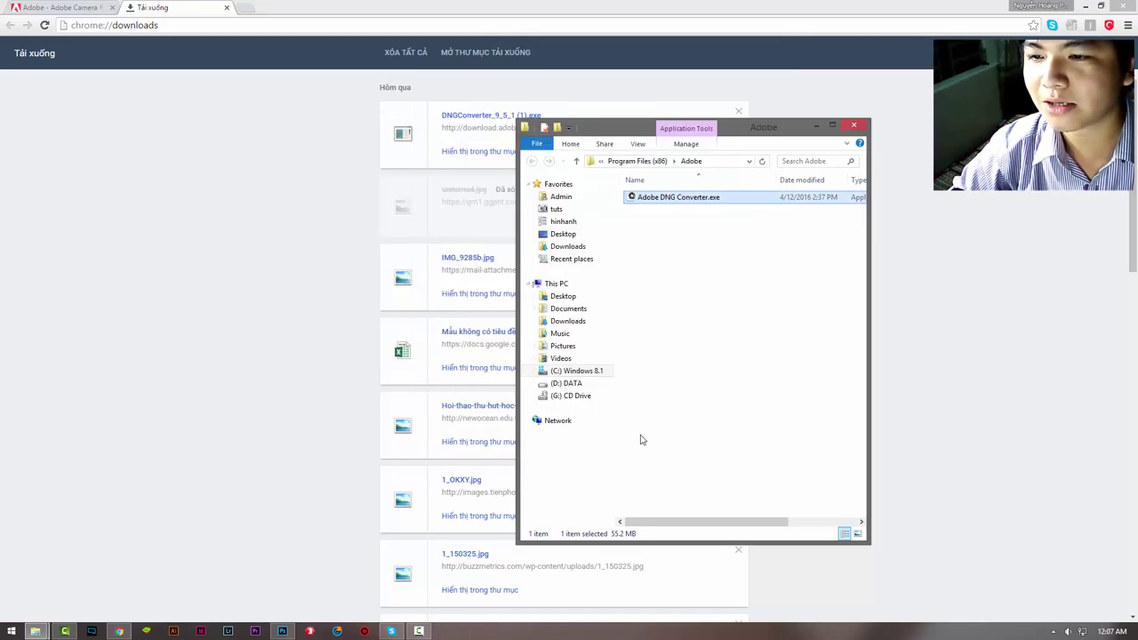
mouse_move(36, 631)
click(74, 564)
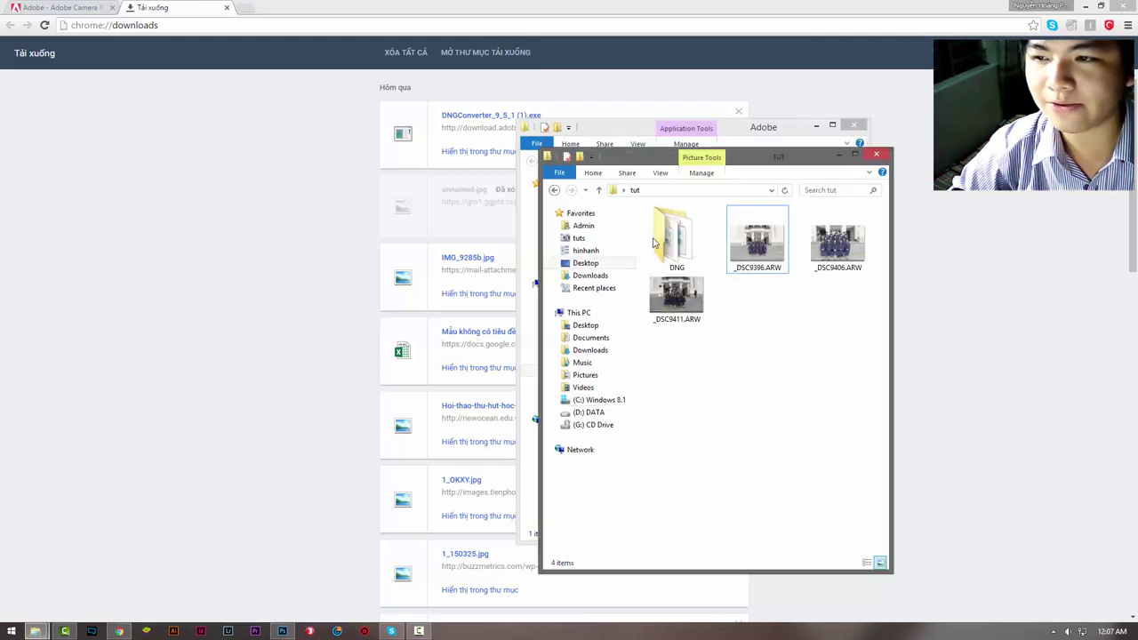
double_click(671, 238)
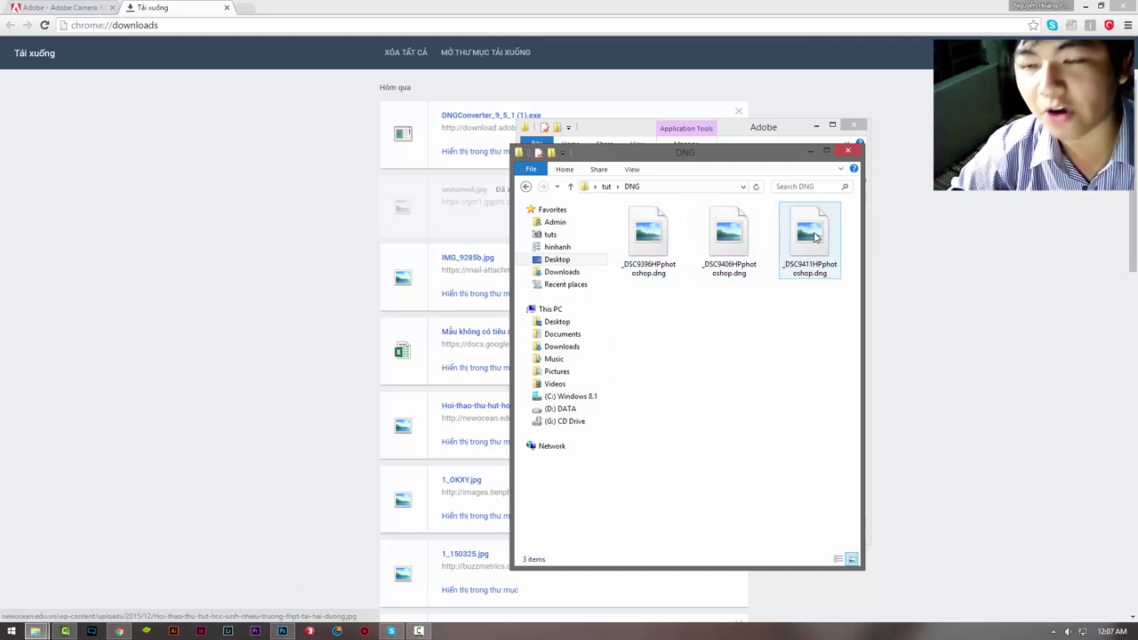
click(282, 631)
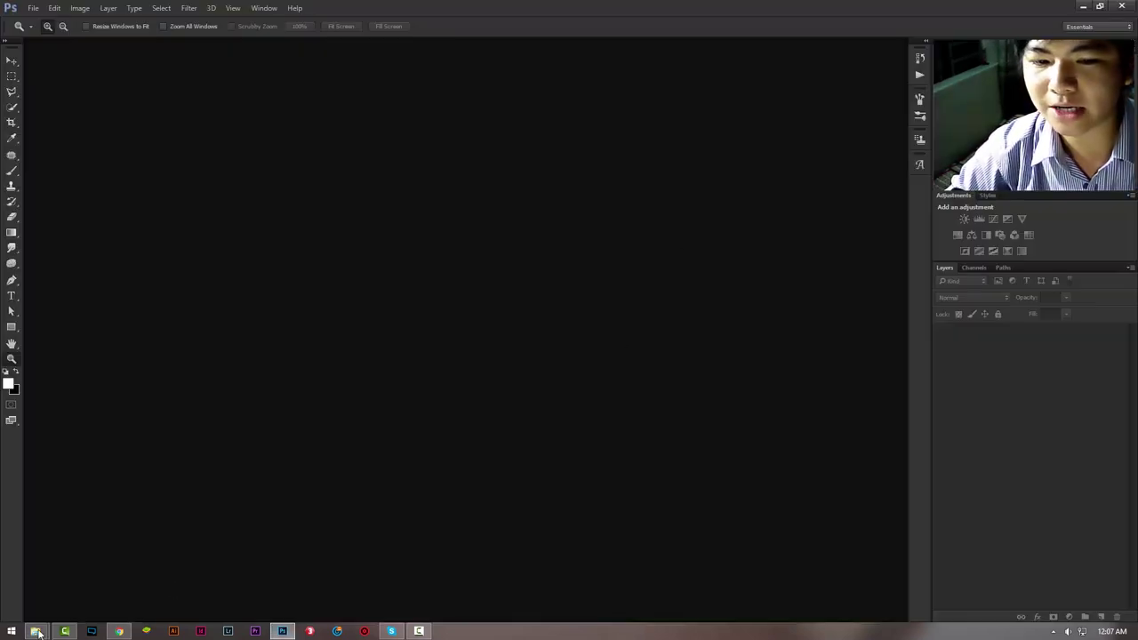
click(93, 582)
mouse_move(647, 238)
mouse_down()
mouse_move(373, 282)
mouse_move(457, 308)
mouse_up()
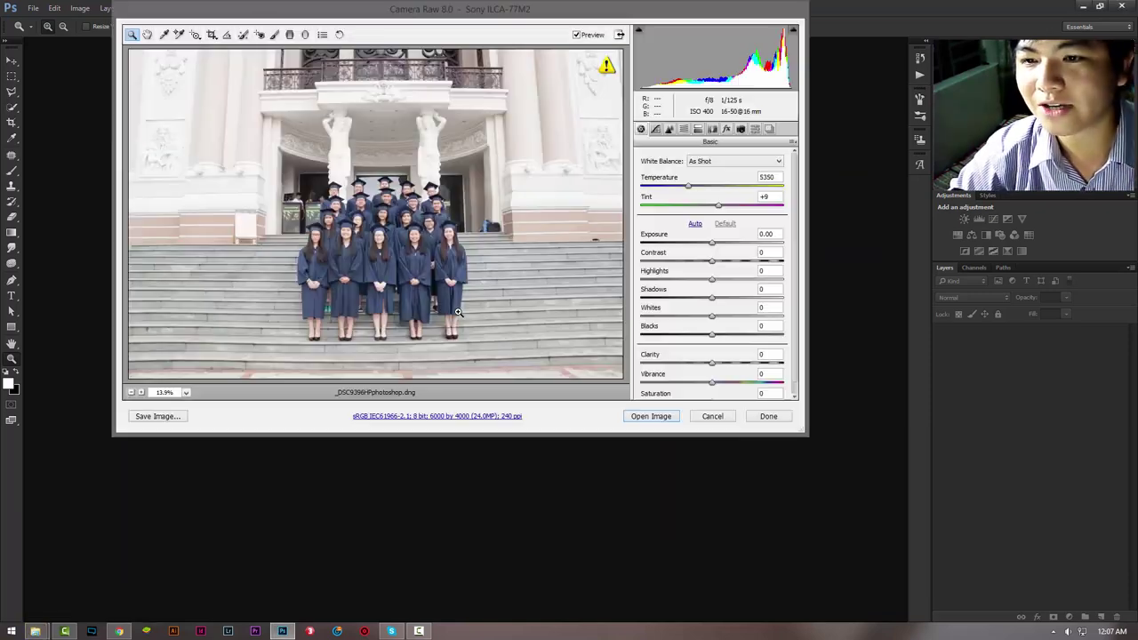
drag(531, 10, 551, 60)
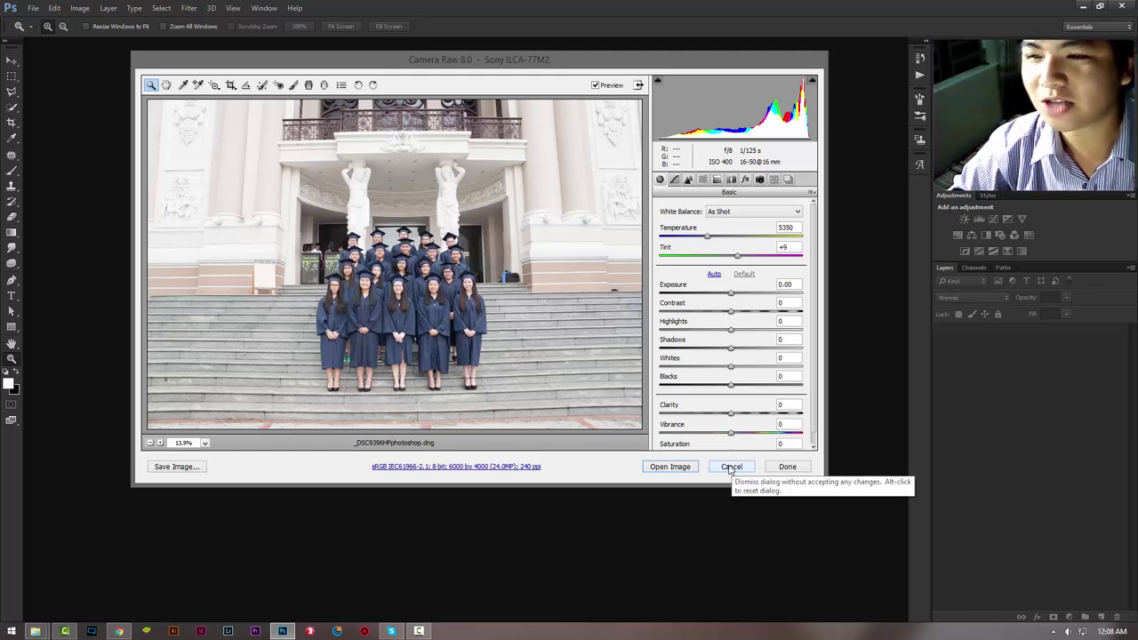
click(731, 466)
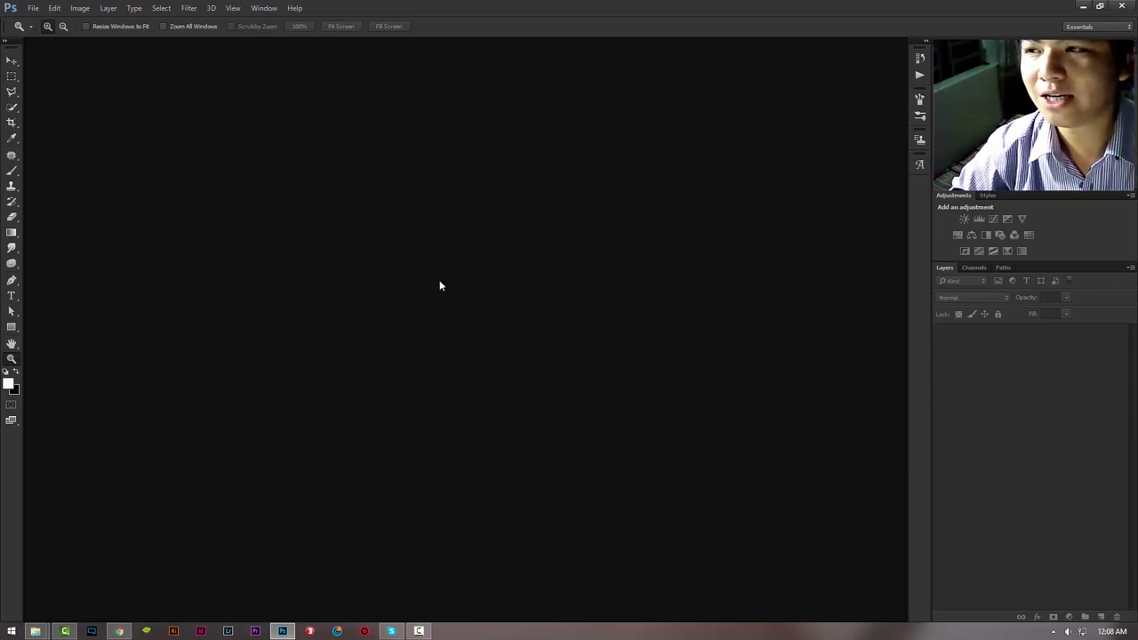